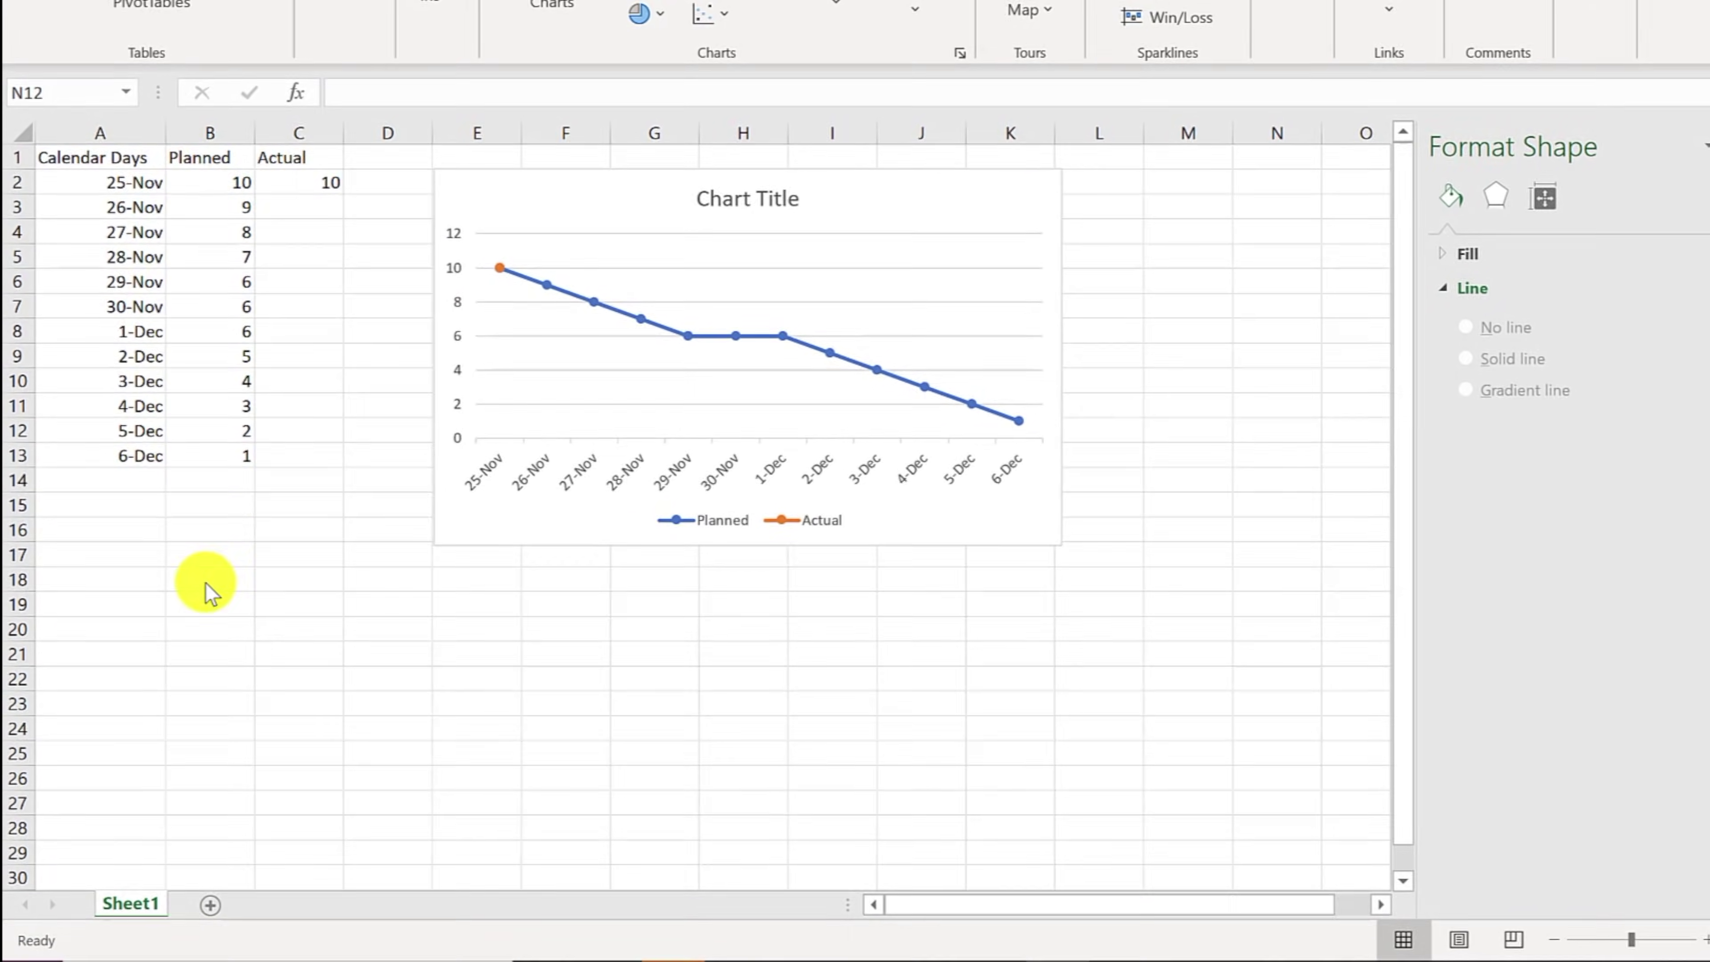
Add a 'Total Task' label in B19 with the value 10 in C19.
{"action": "left_click", "coordinate": [178, 618]}
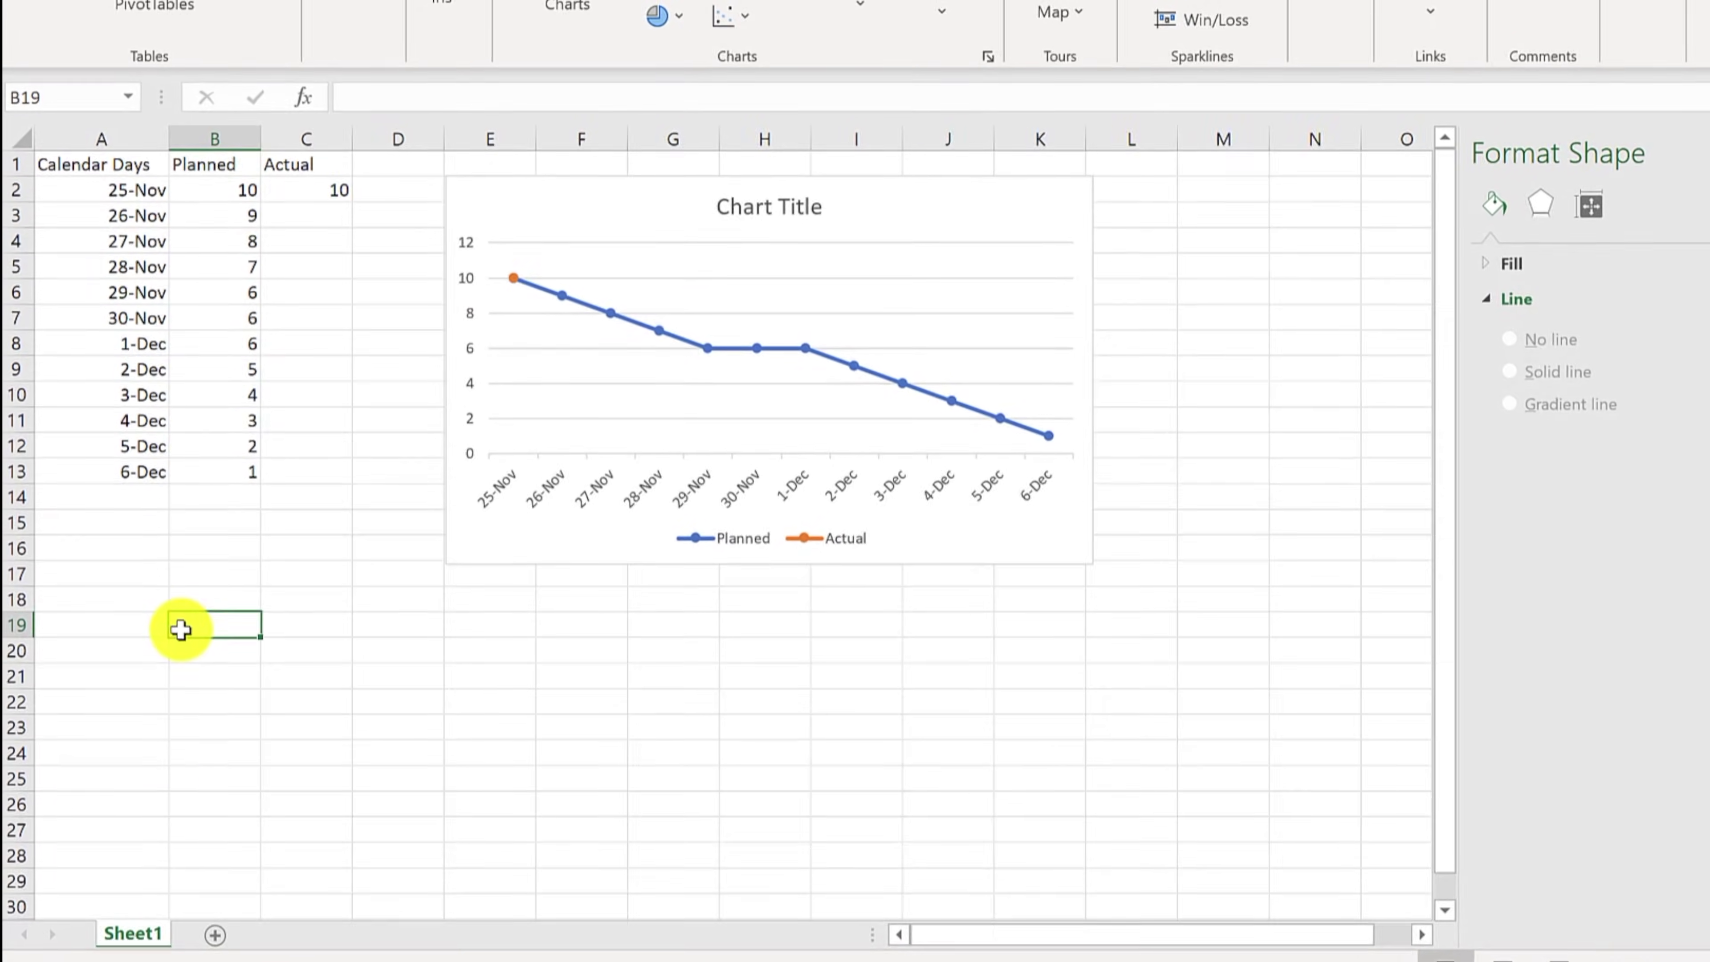
{"action": "type", "text": "Total Task"}
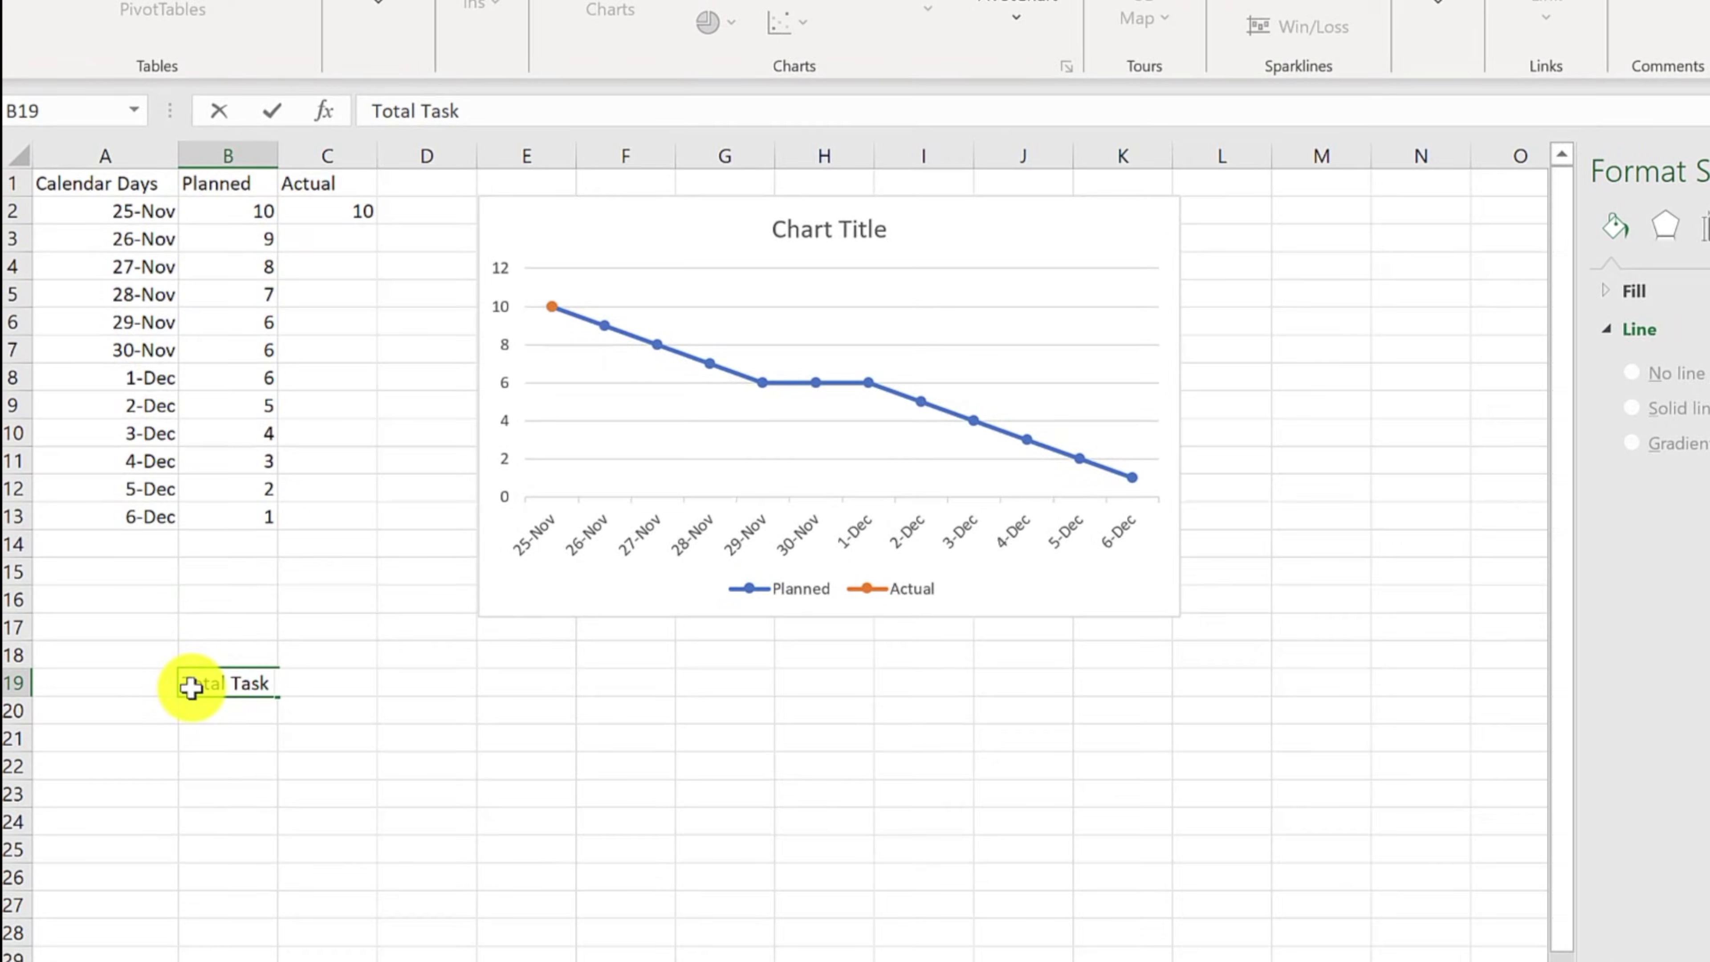
{"action": "key", "text": "Tab"}
{"action": "type", "text": "10"}
{"action": "key", "text": "Return"}
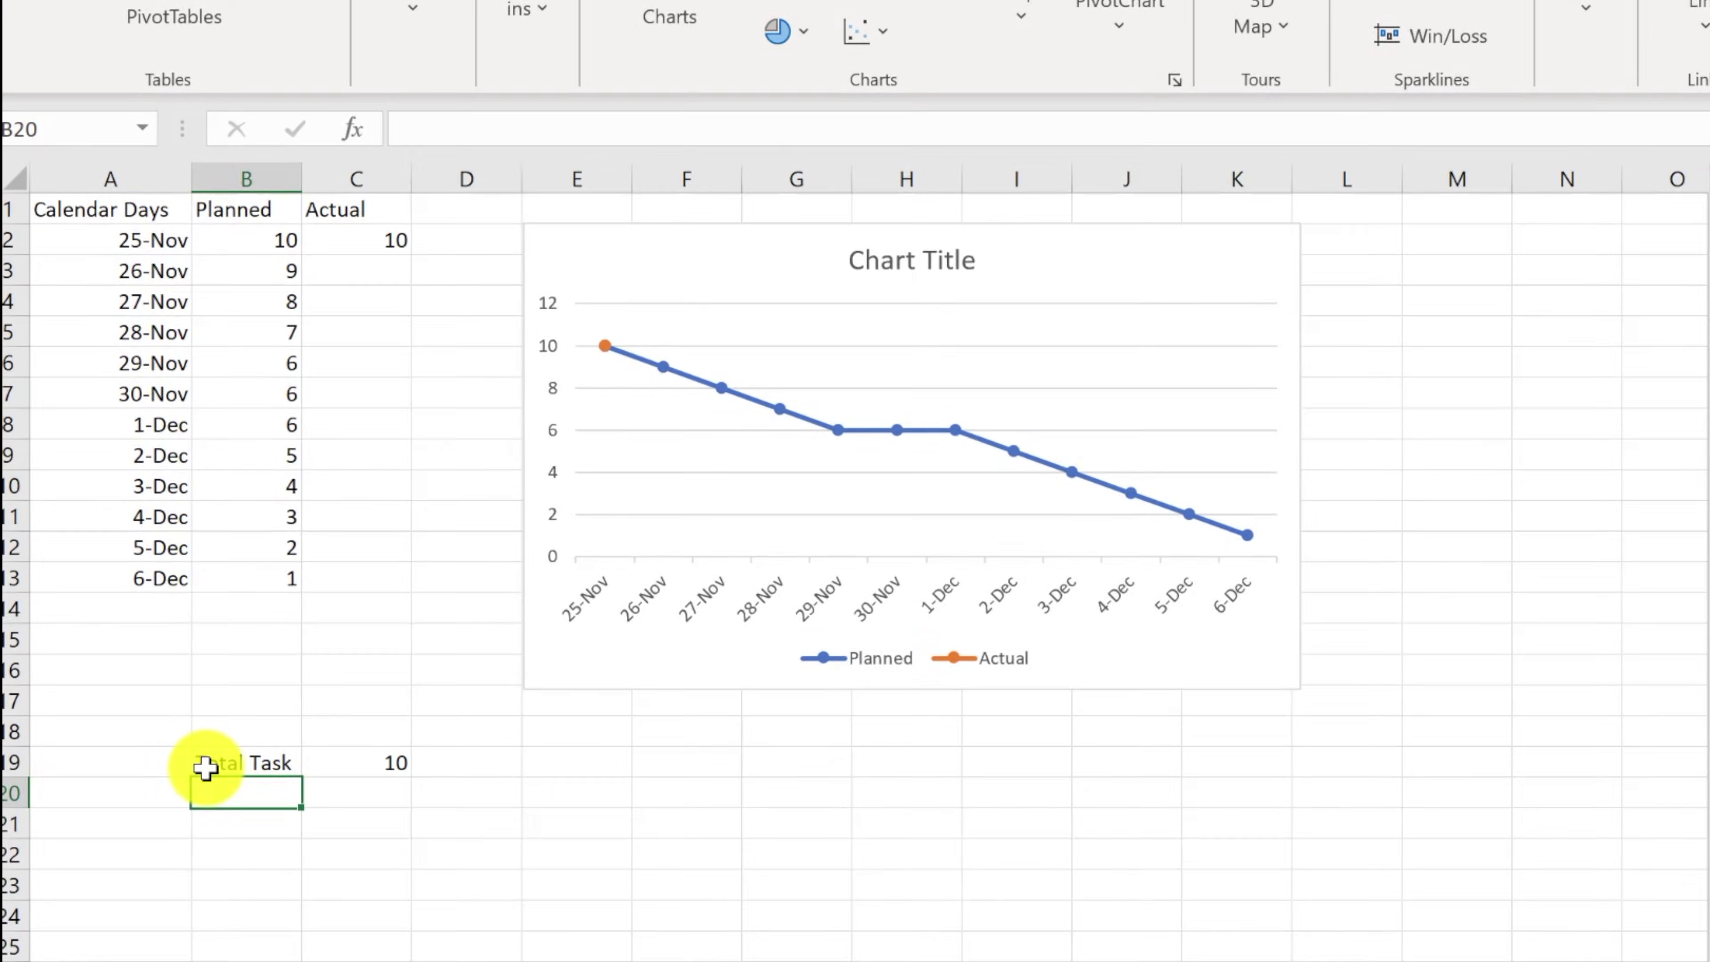
{"action": "left_click", "coordinate": [263, 254]}
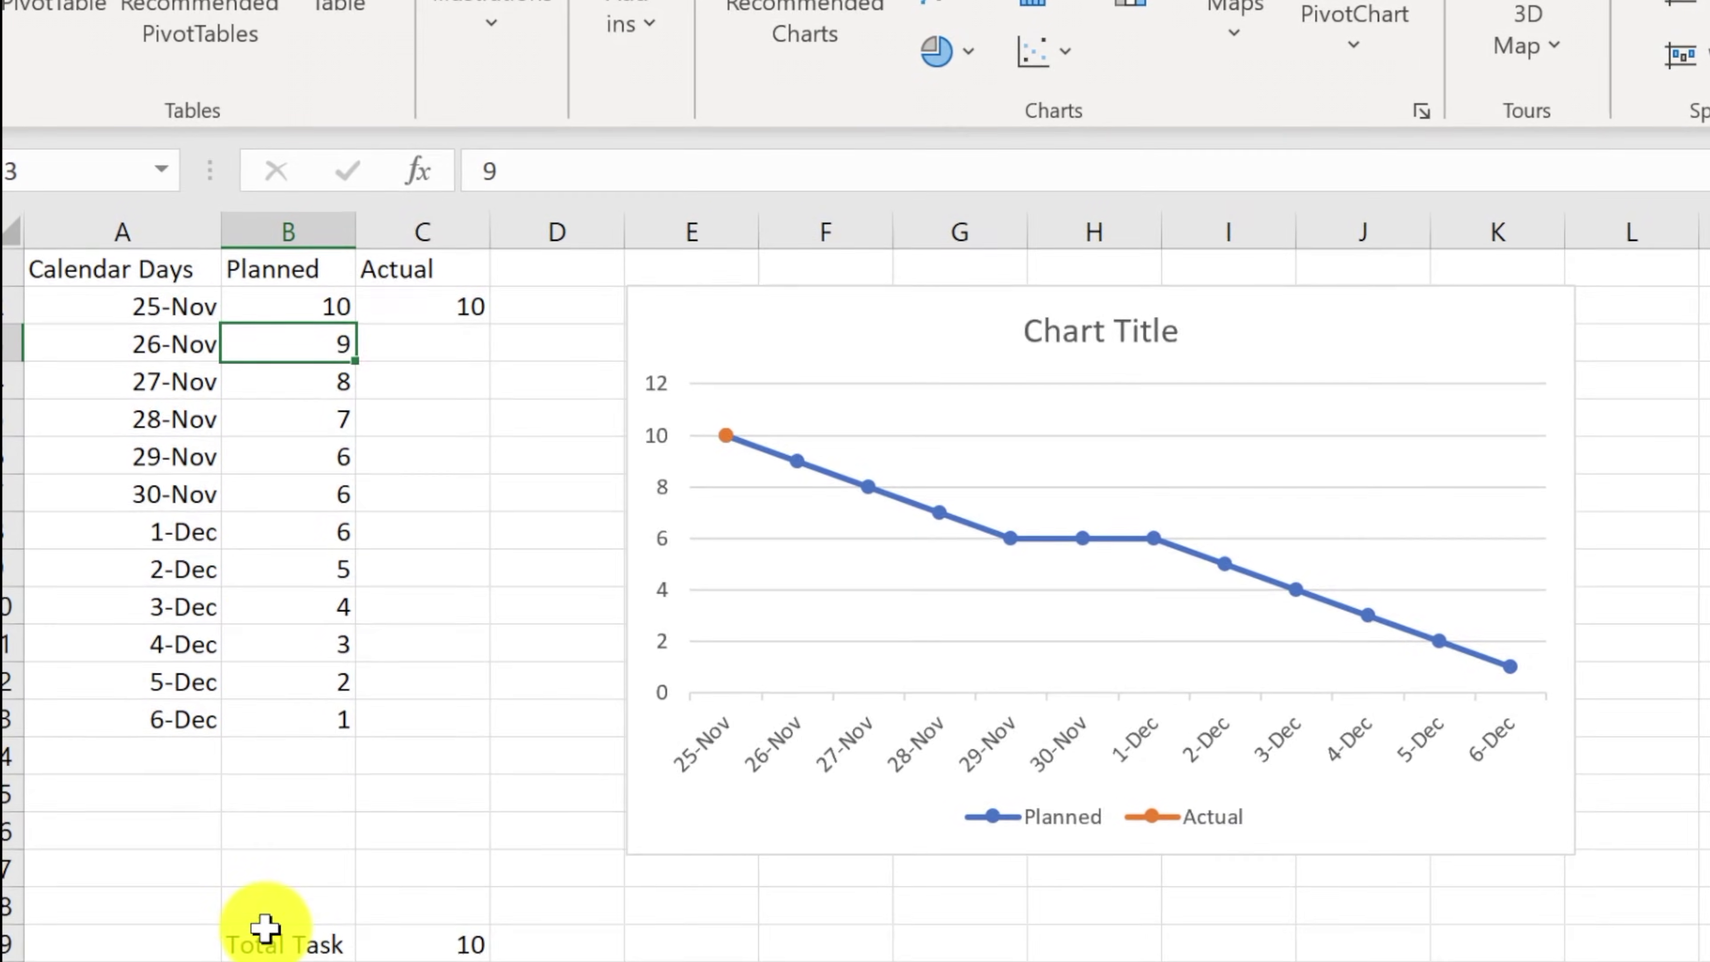
Fill the 30-Nov and 1-Dec date cells (A7:A8) with yellow.
{"action": "left_click_drag", "start_coordinate": [132, 307], "coordinate": [154, 737]}
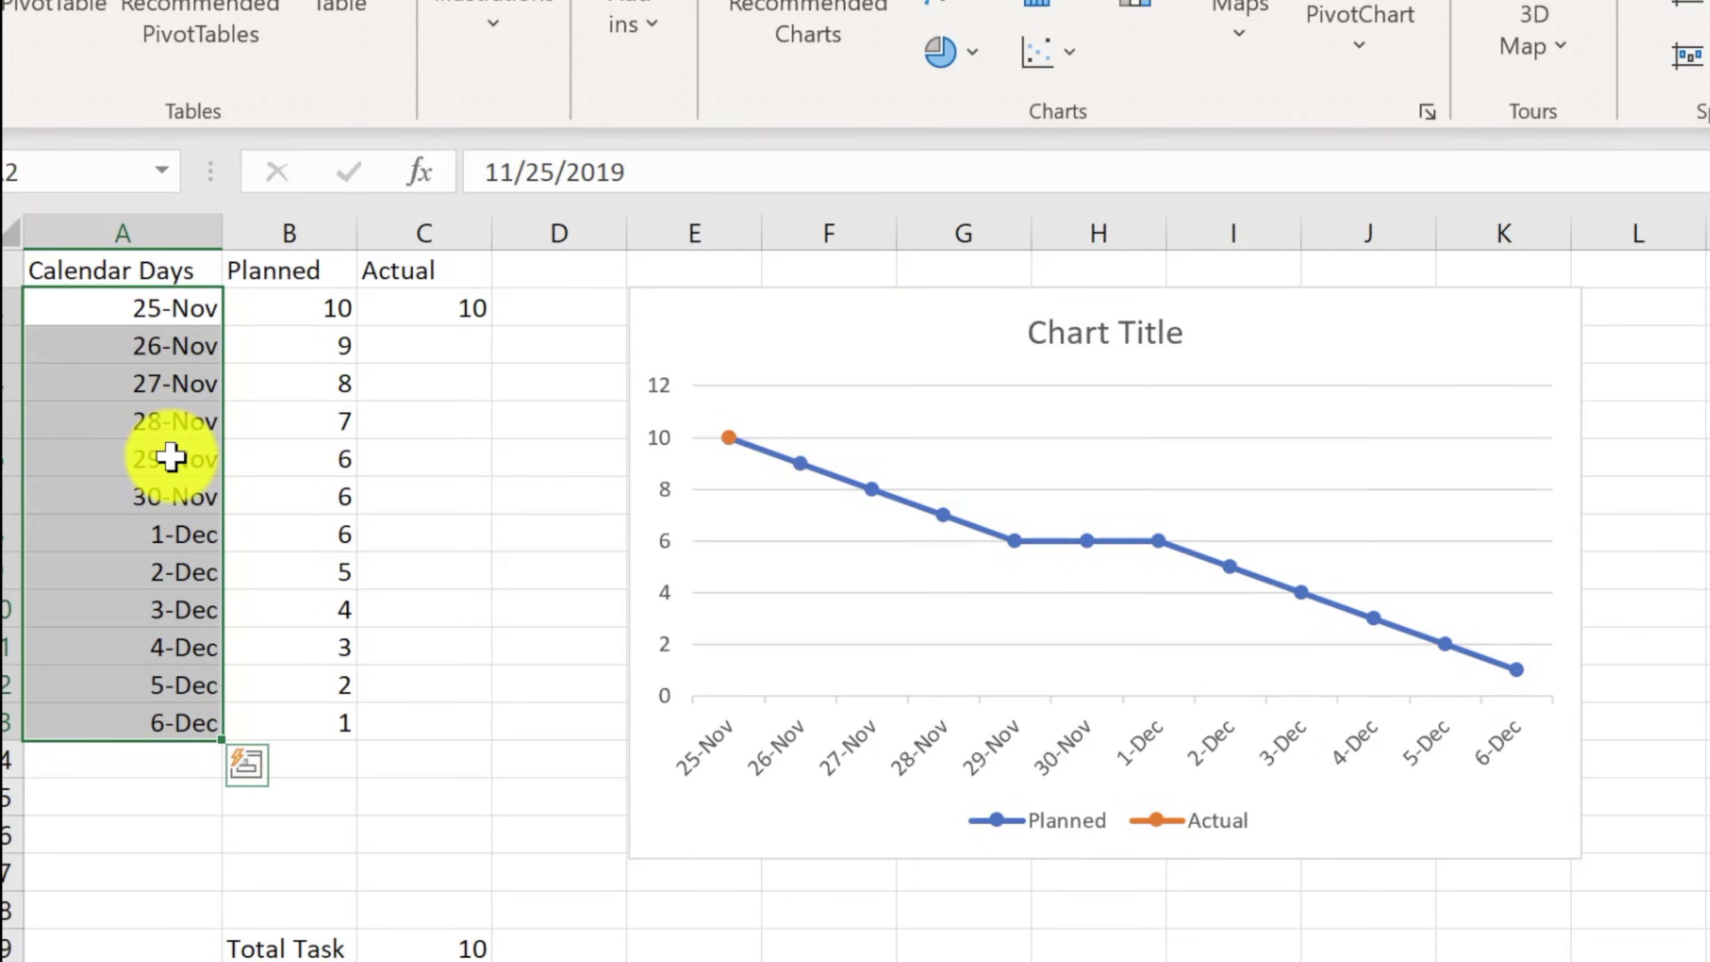
{"action": "left_click_drag", "start_coordinate": [153, 490], "coordinate": [155, 539]}
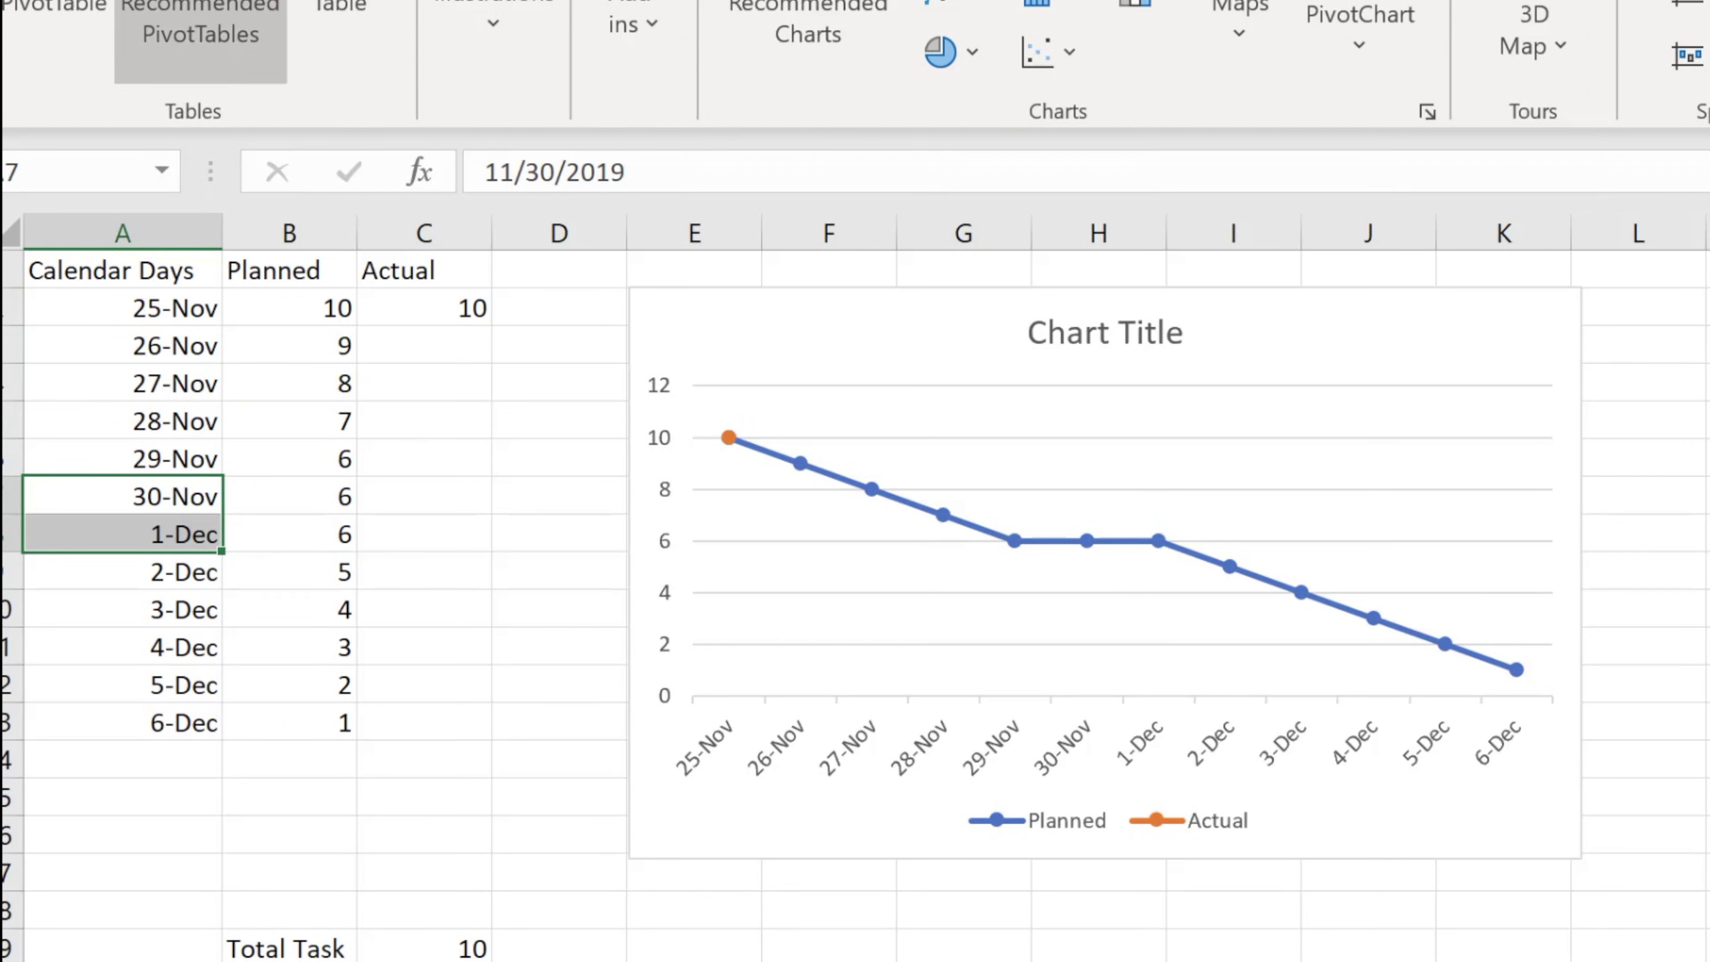
{"action": "left_click", "coordinate": [378, 1]}
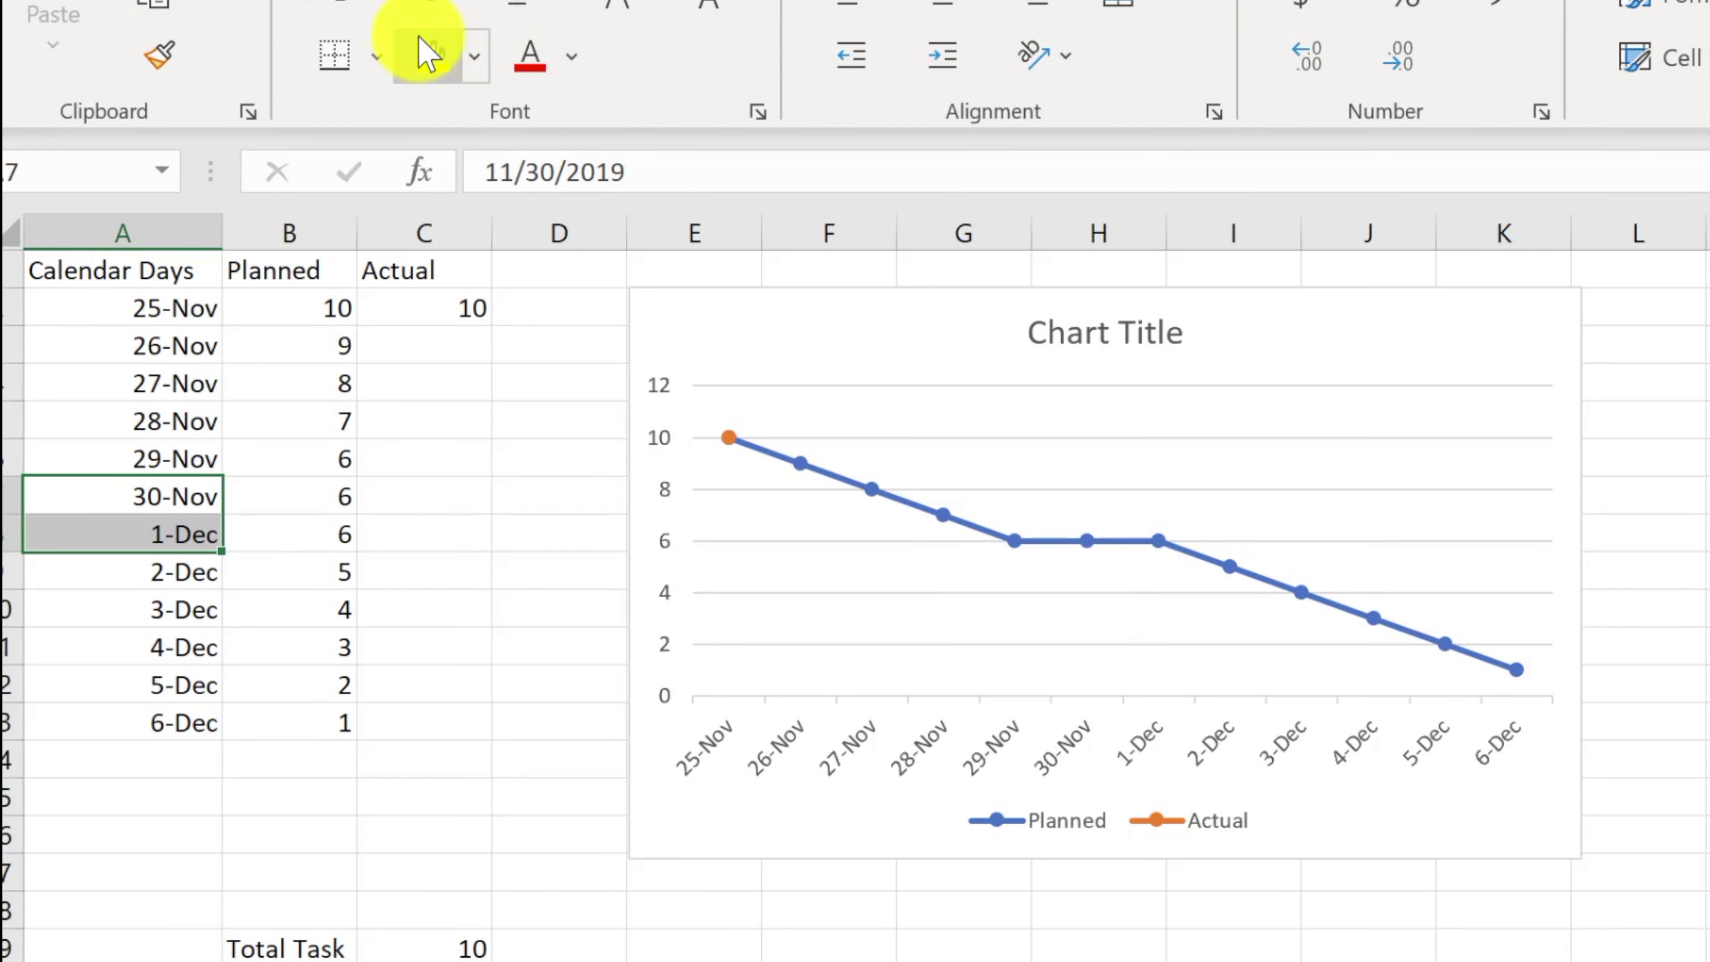
{"action": "left_click", "coordinate": [431, 54]}
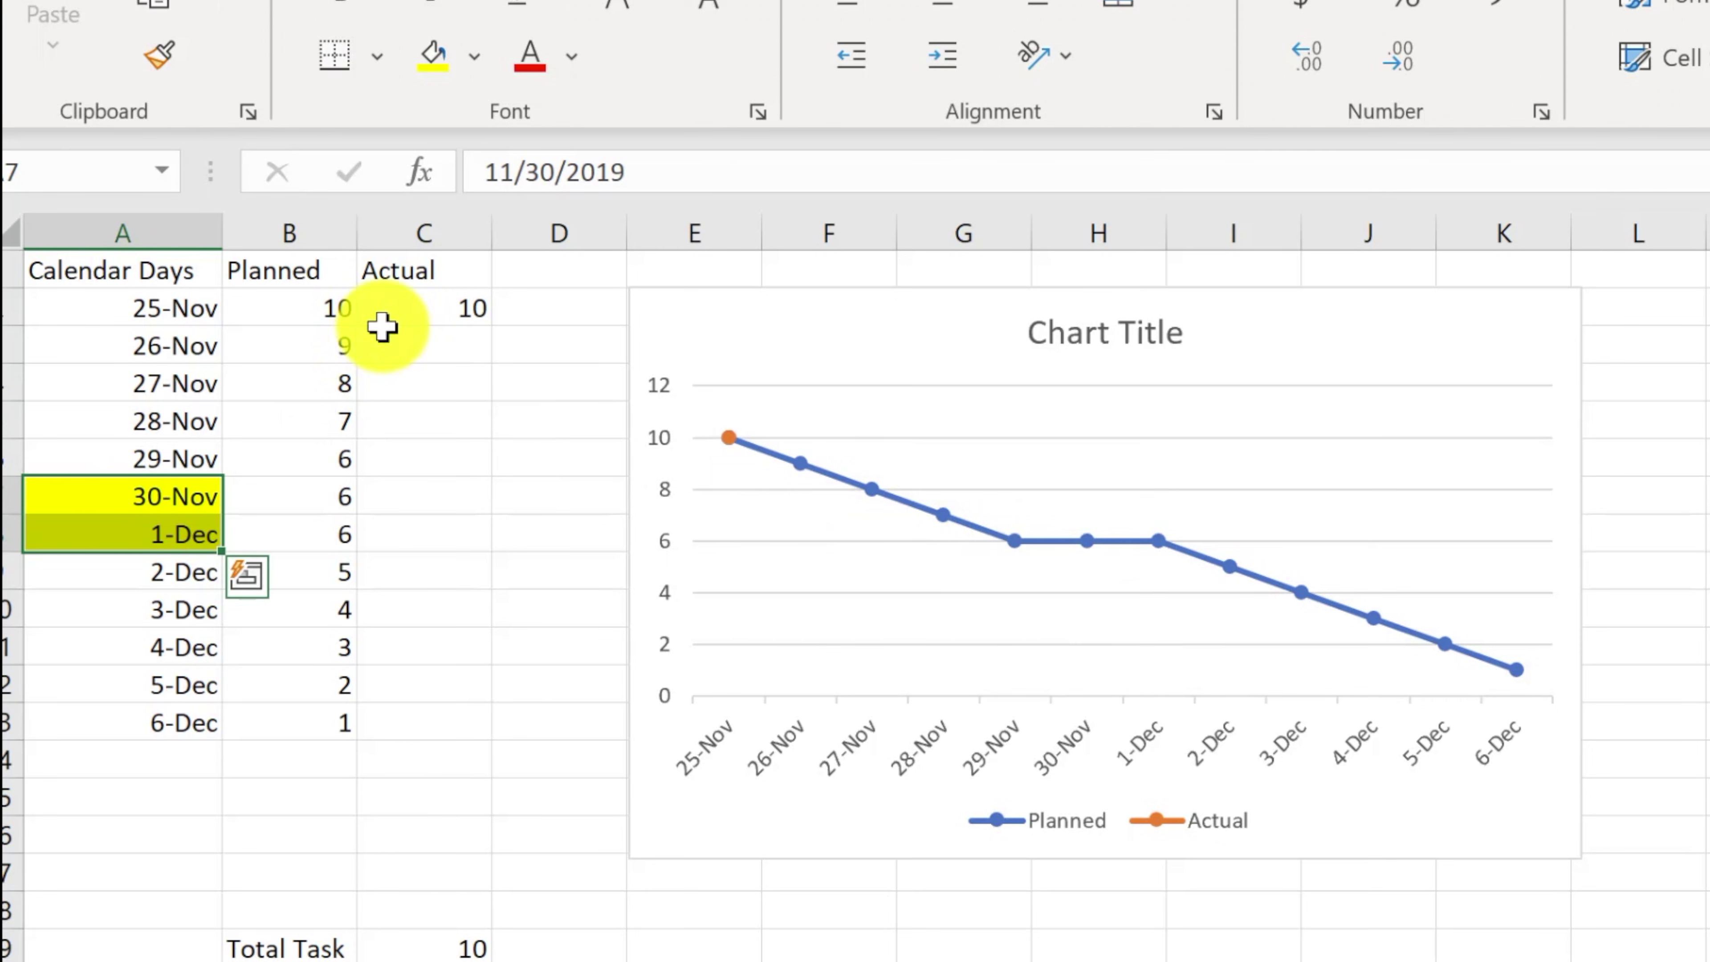
{"action": "left_click", "coordinate": [448, 304]}
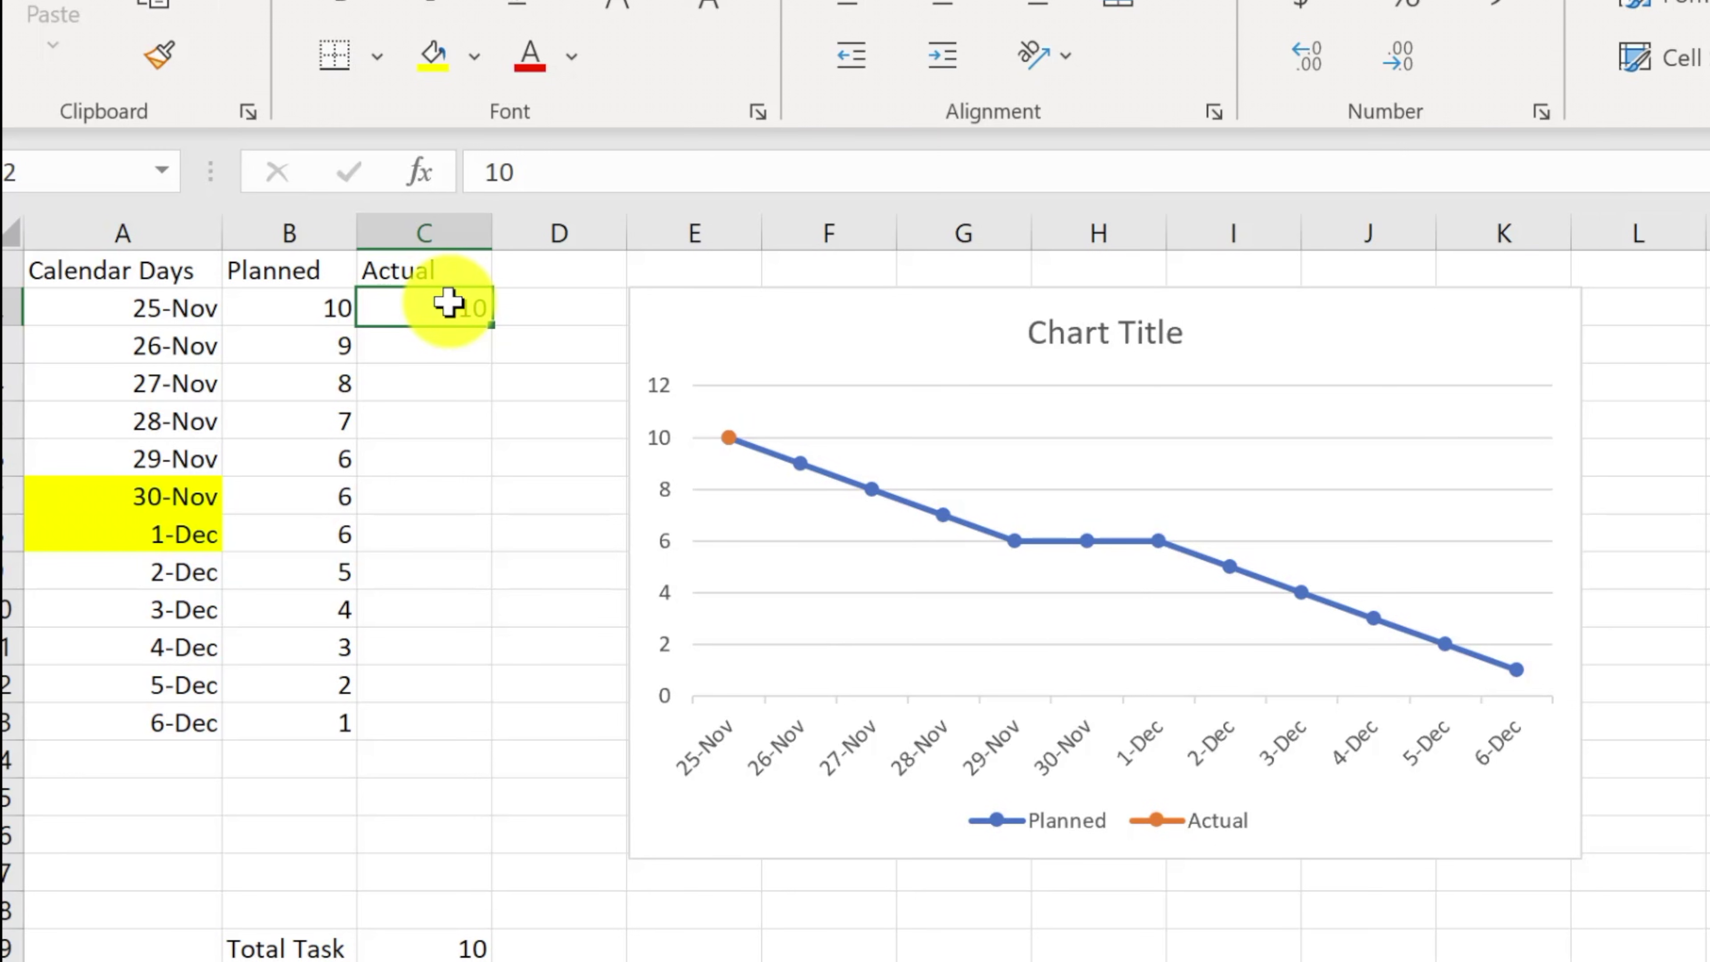
Enter 10 as the 26-Nov Actual, correcting an initial entry of 9.
{"action": "left_click", "coordinate": [472, 350]}
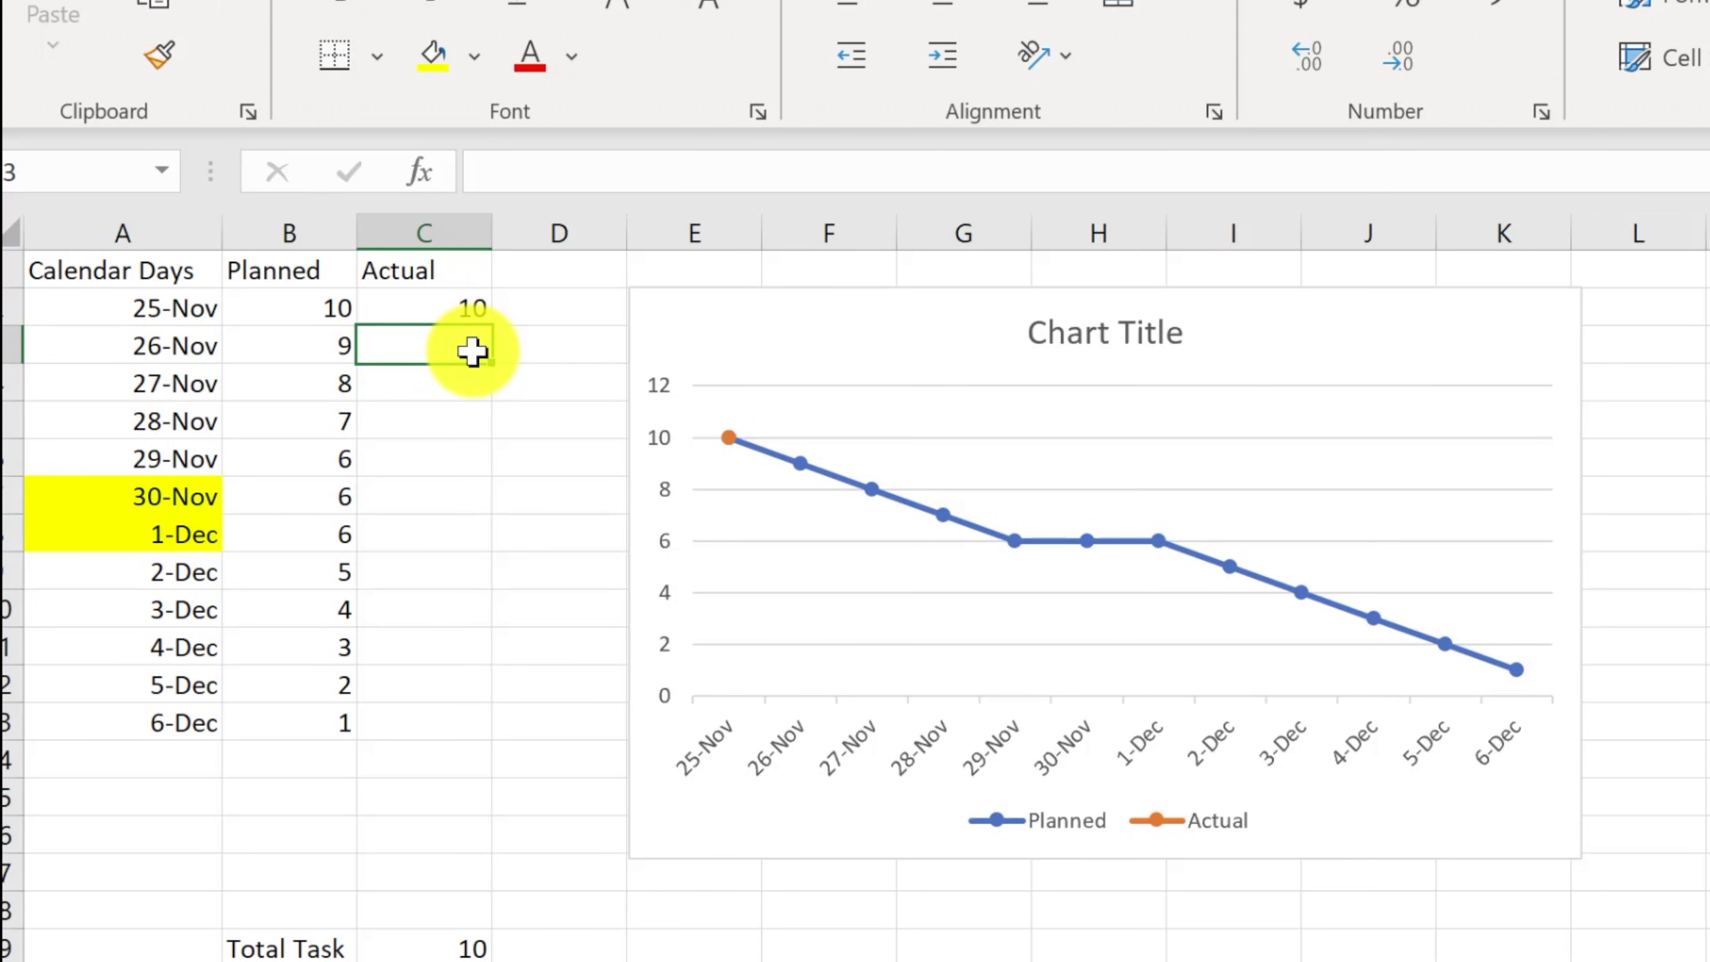
{"action": "type", "text": "9"}
{"action": "key", "text": "Return"}
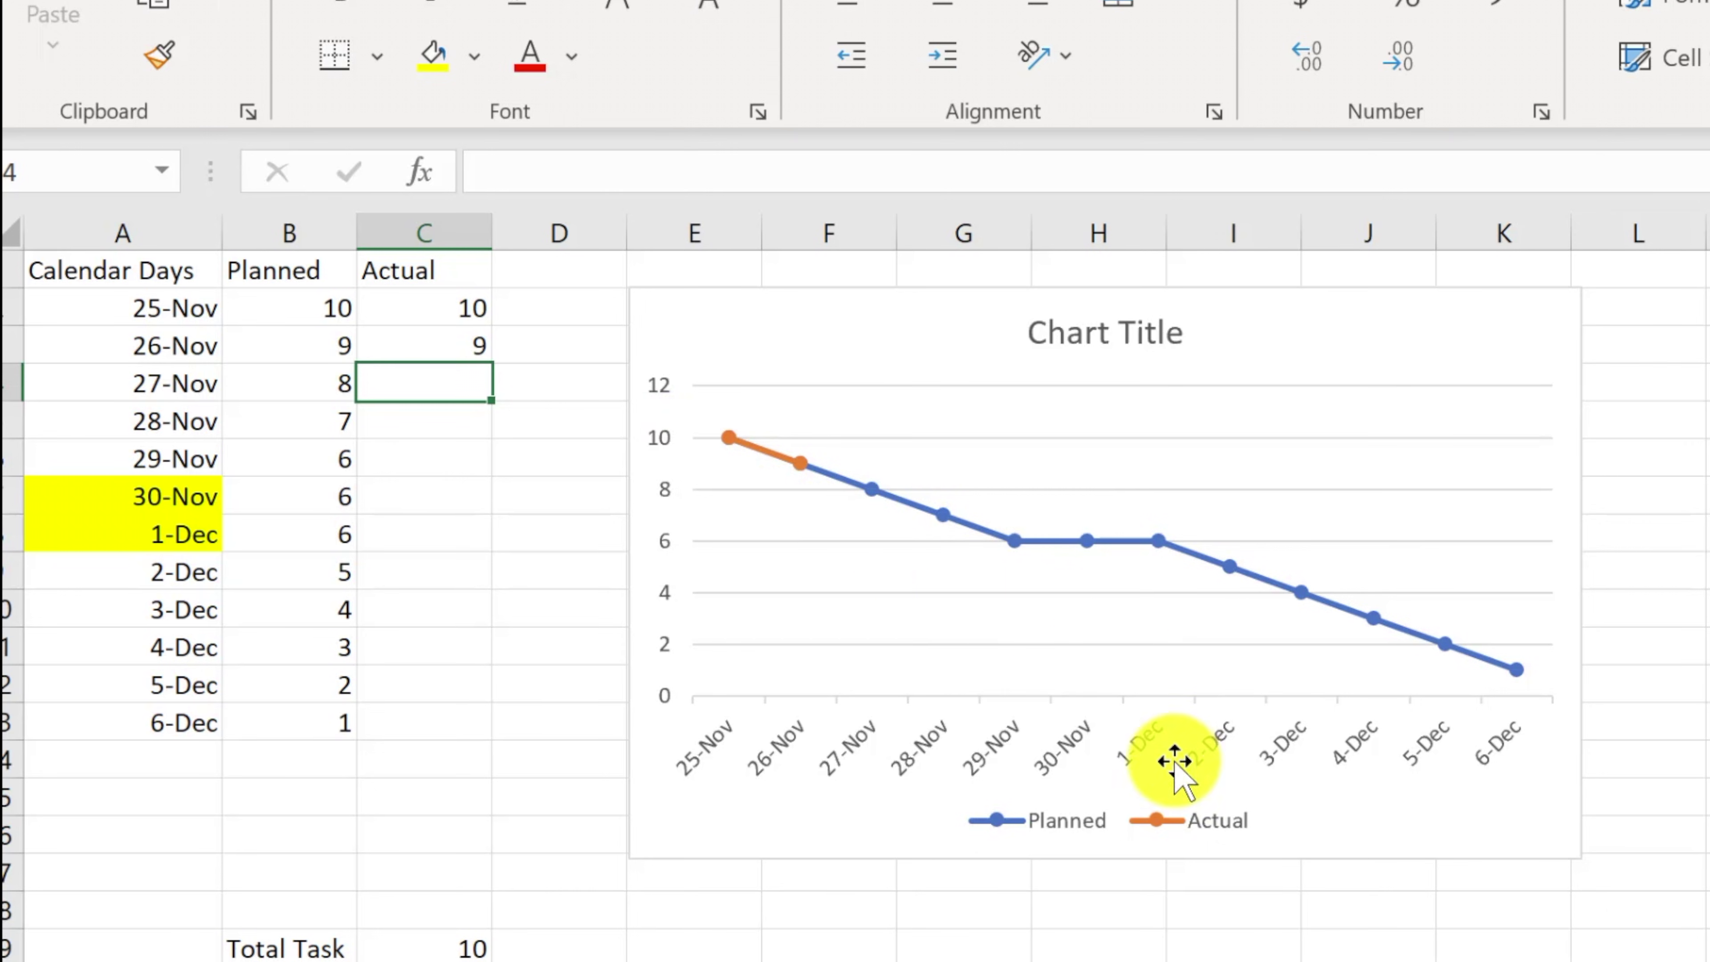
{"action": "left_click", "coordinate": [469, 348]}
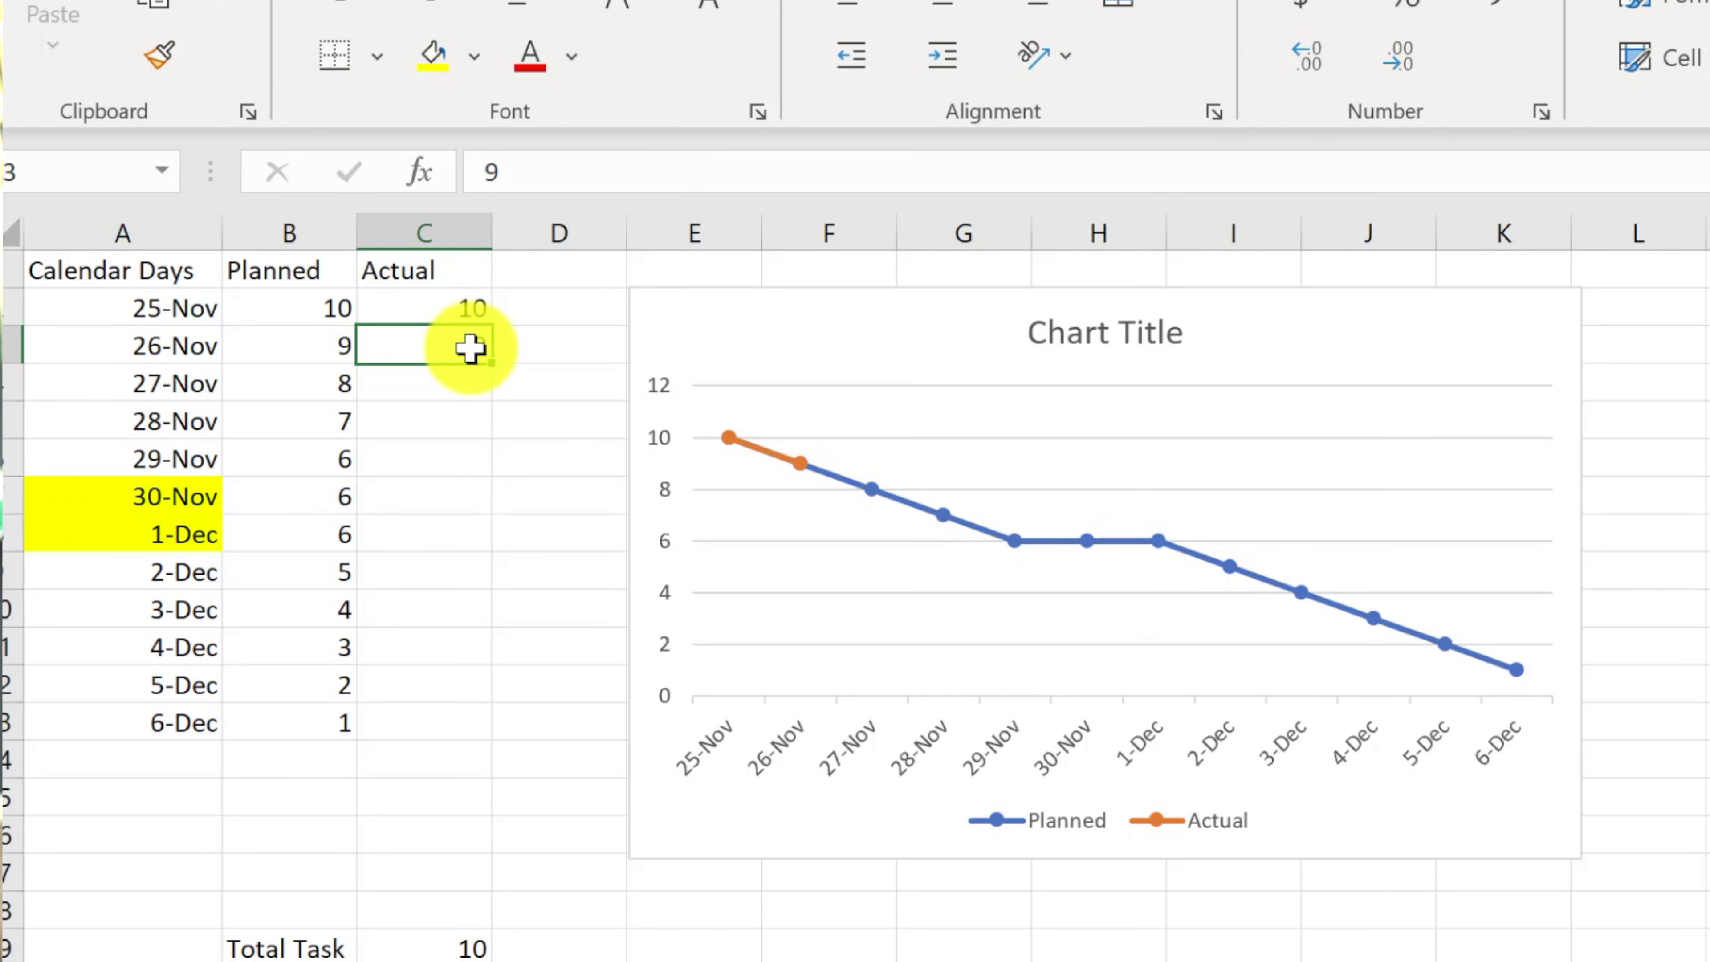
{"action": "type", "text": "10"}
{"action": "key", "text": "Return"}
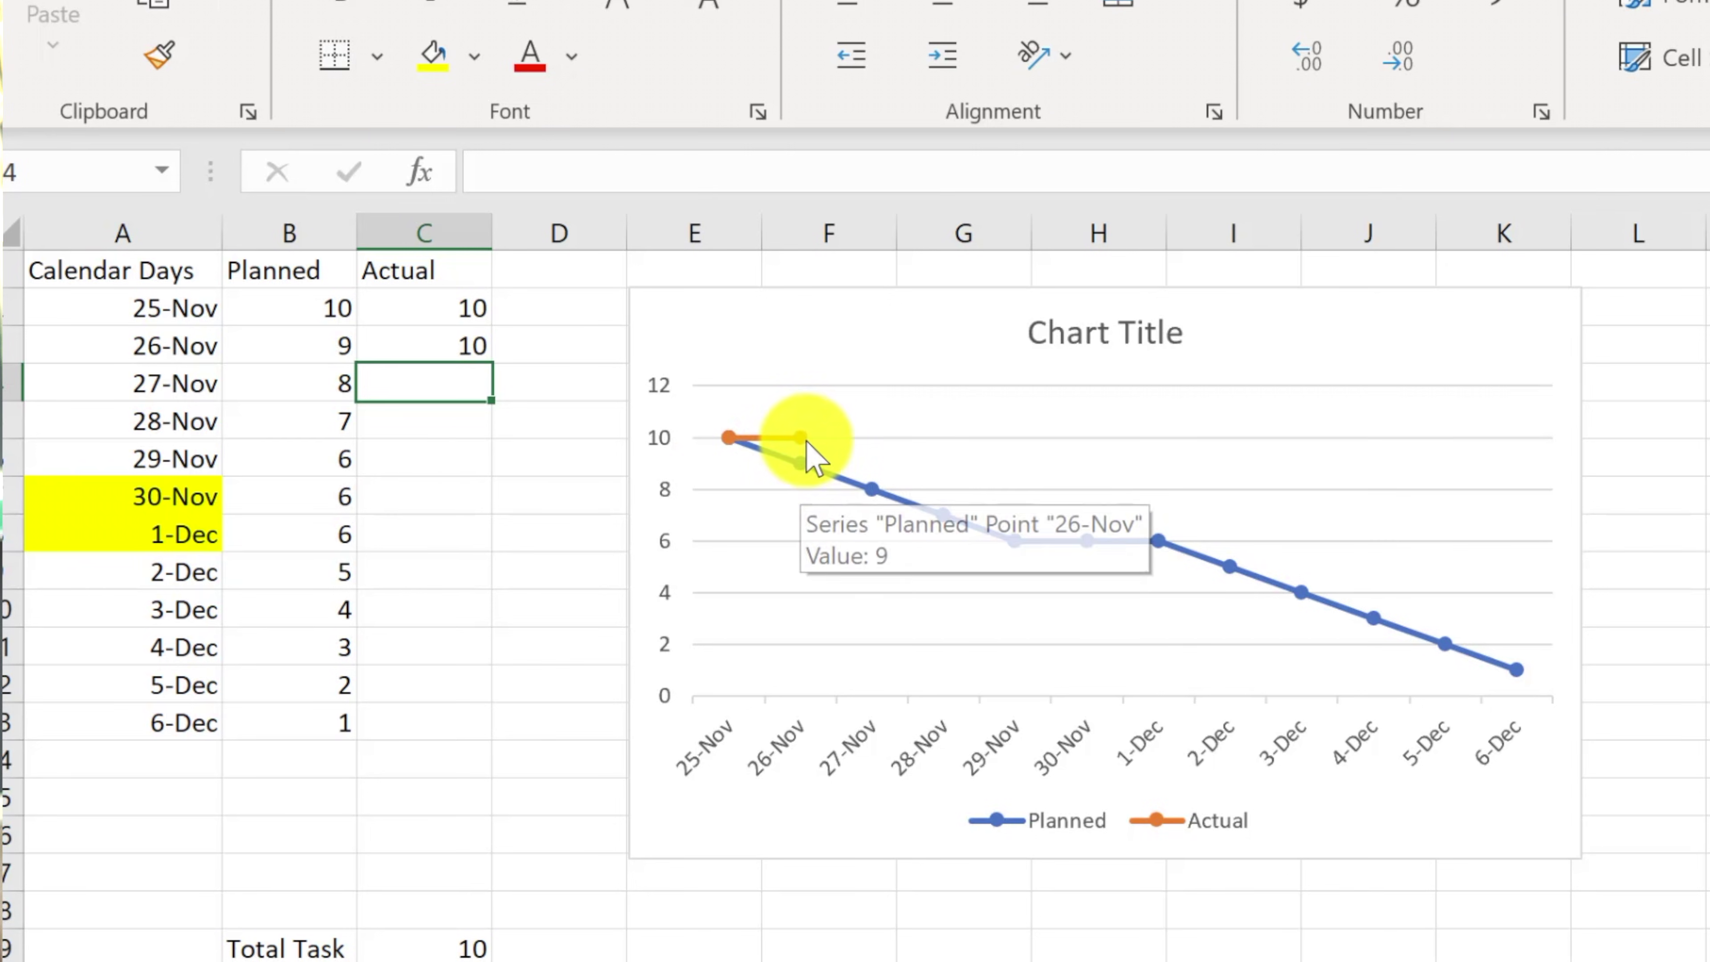
Enter Actuals of 9 for 27-Nov and 6 for 28-Nov.
{"action": "mouse_move", "coordinate": [811, 460]}
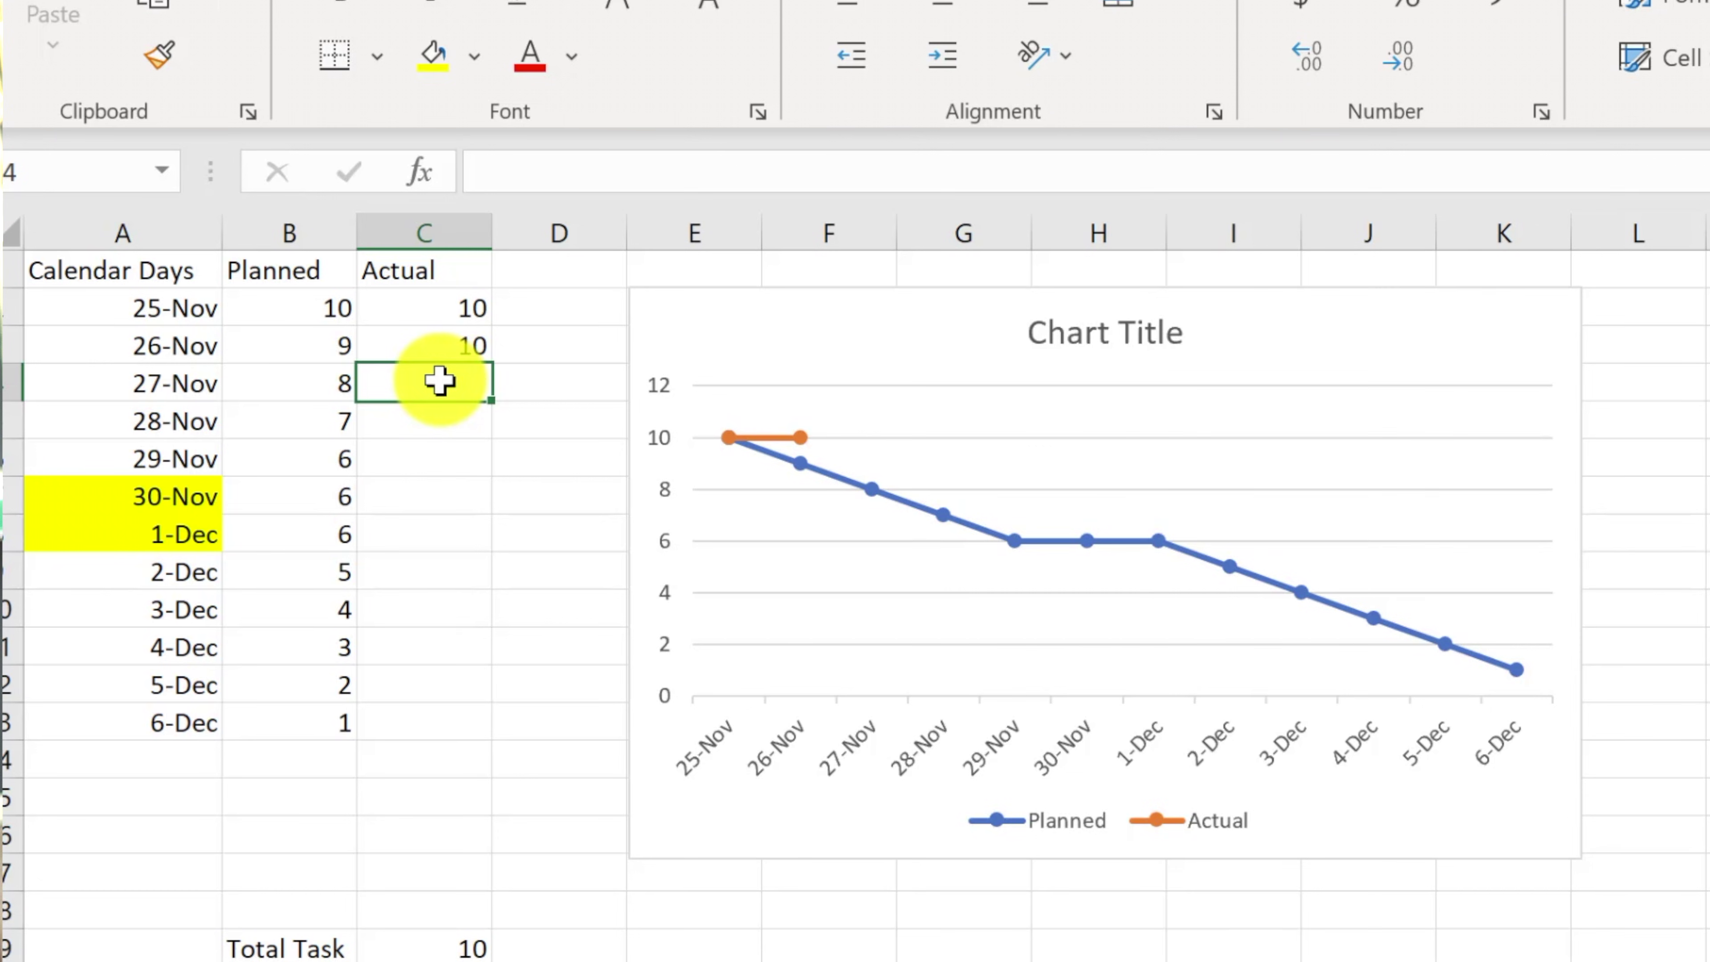
{"action": "type", "text": "9"}
{"action": "key", "text": "Return"}
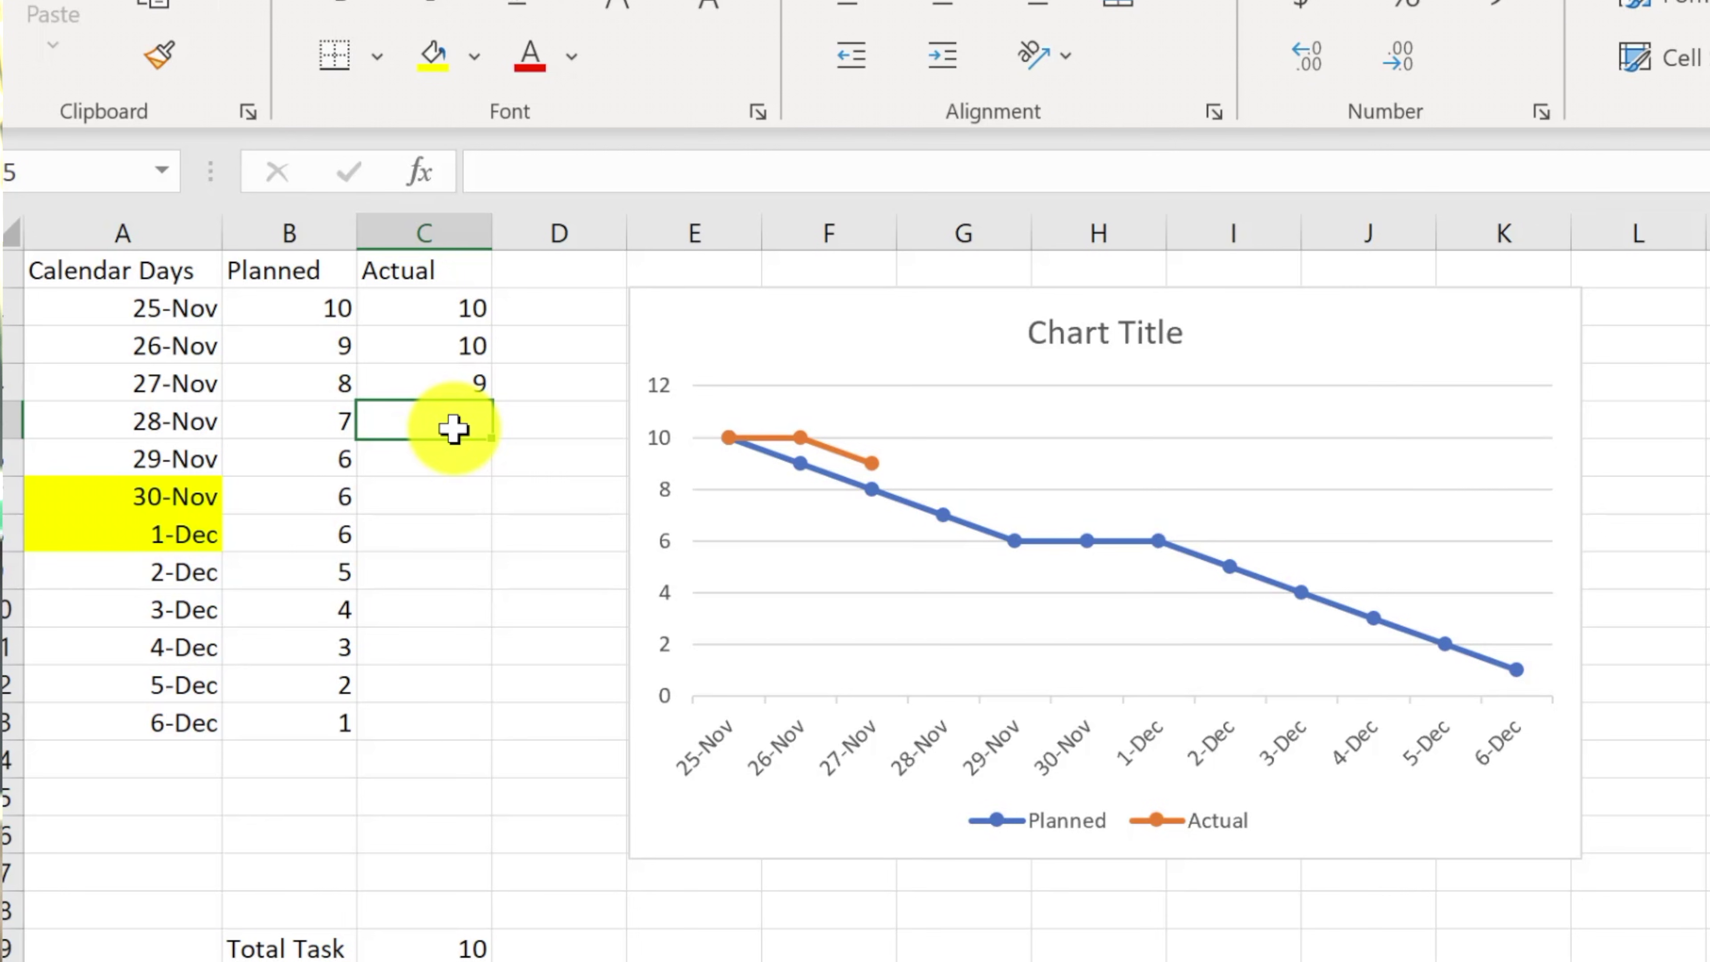
{"action": "type", "text": "6"}
{"action": "key", "text": "Return"}
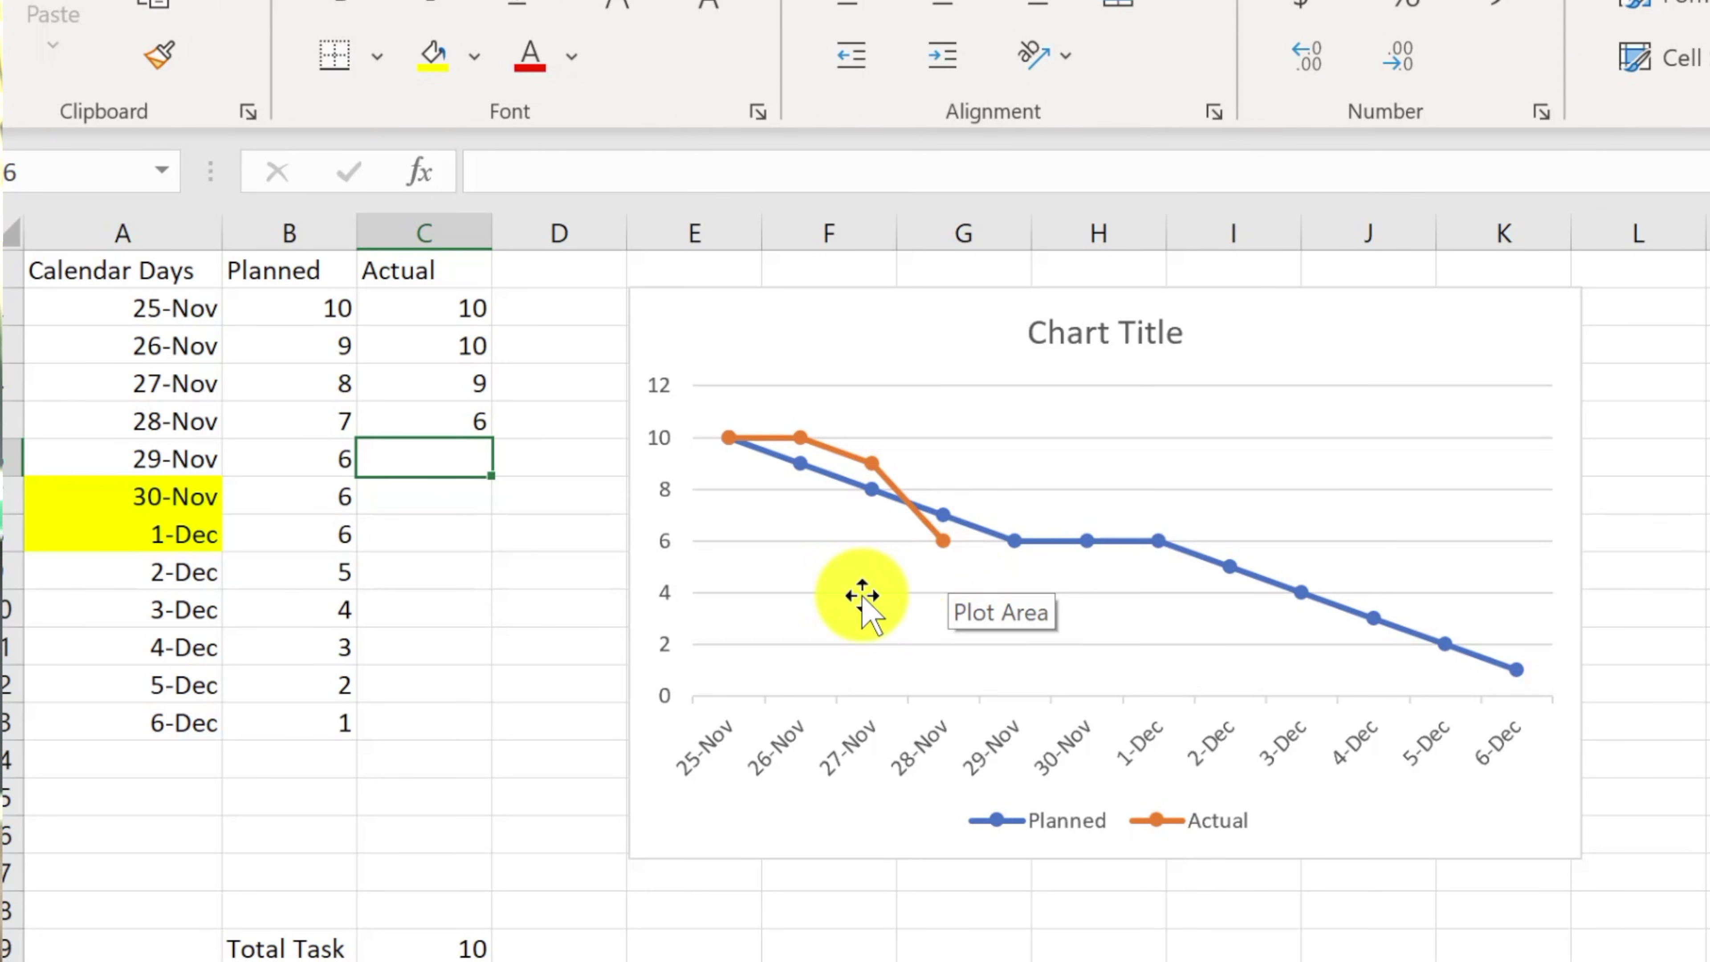
{"action": "mouse_move", "coordinate": [959, 525]}
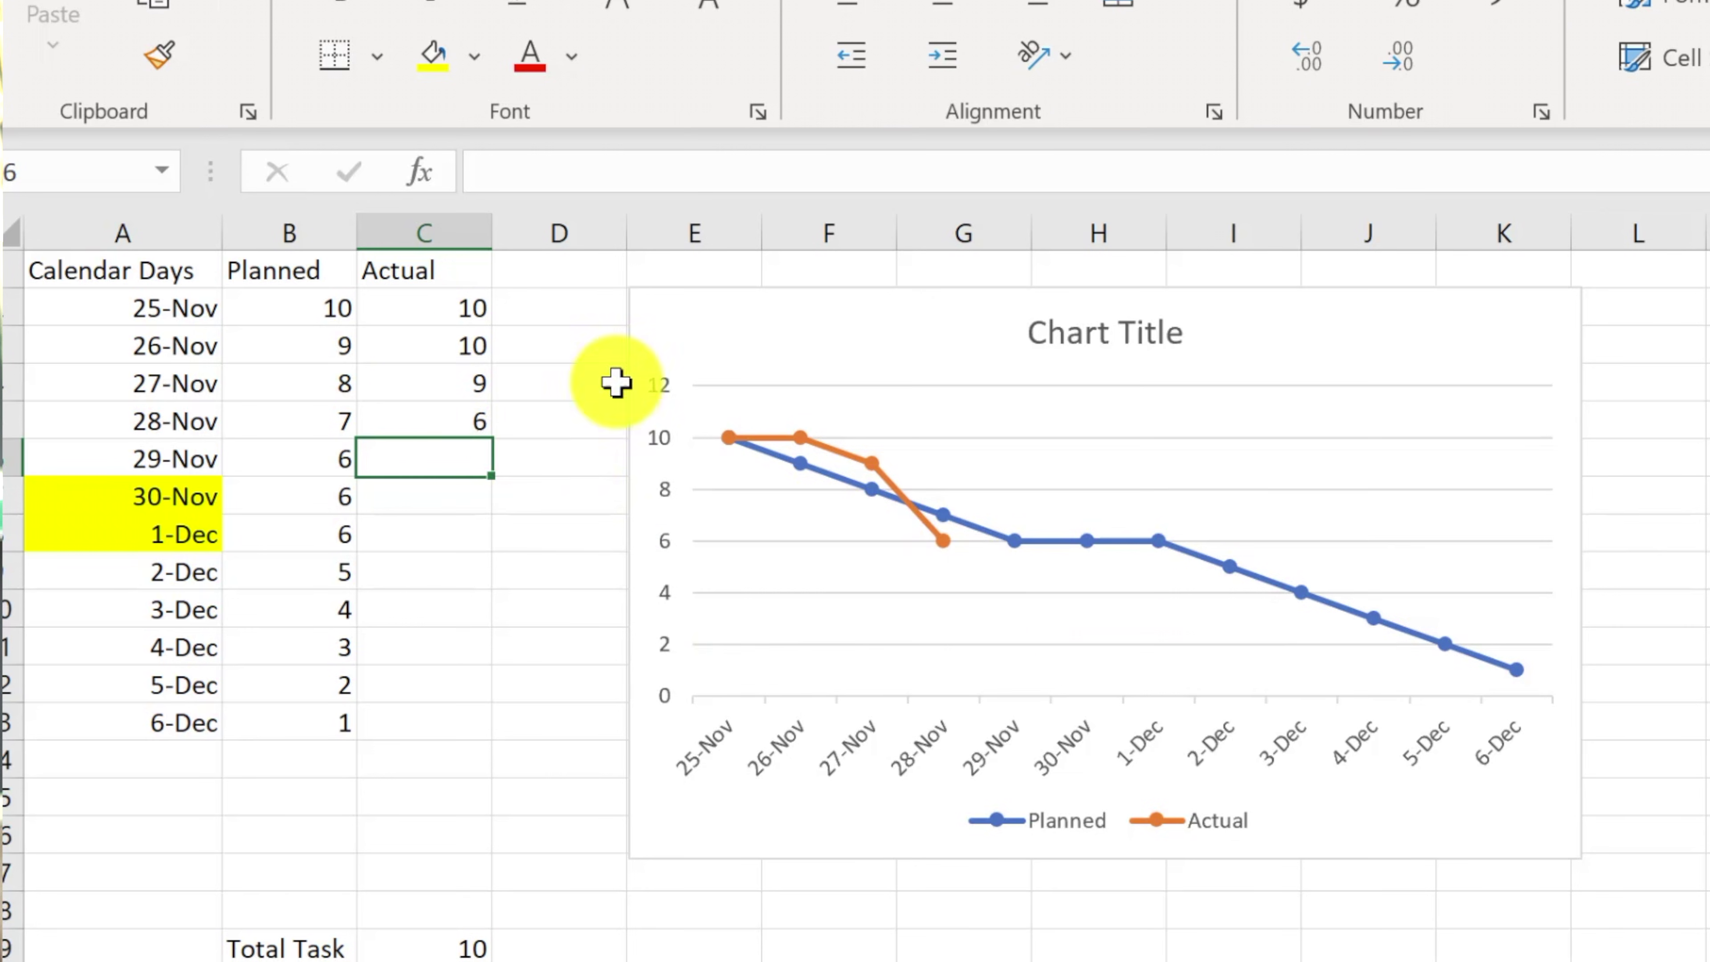
Replace the placeholder 'Chart Title' with 'Progress - Burndown'.
{"action": "left_click", "coordinate": [1084, 334]}
{"action": "left_click", "coordinate": [1083, 337]}
{"action": "triple_click", "coordinate": [1083, 340]}
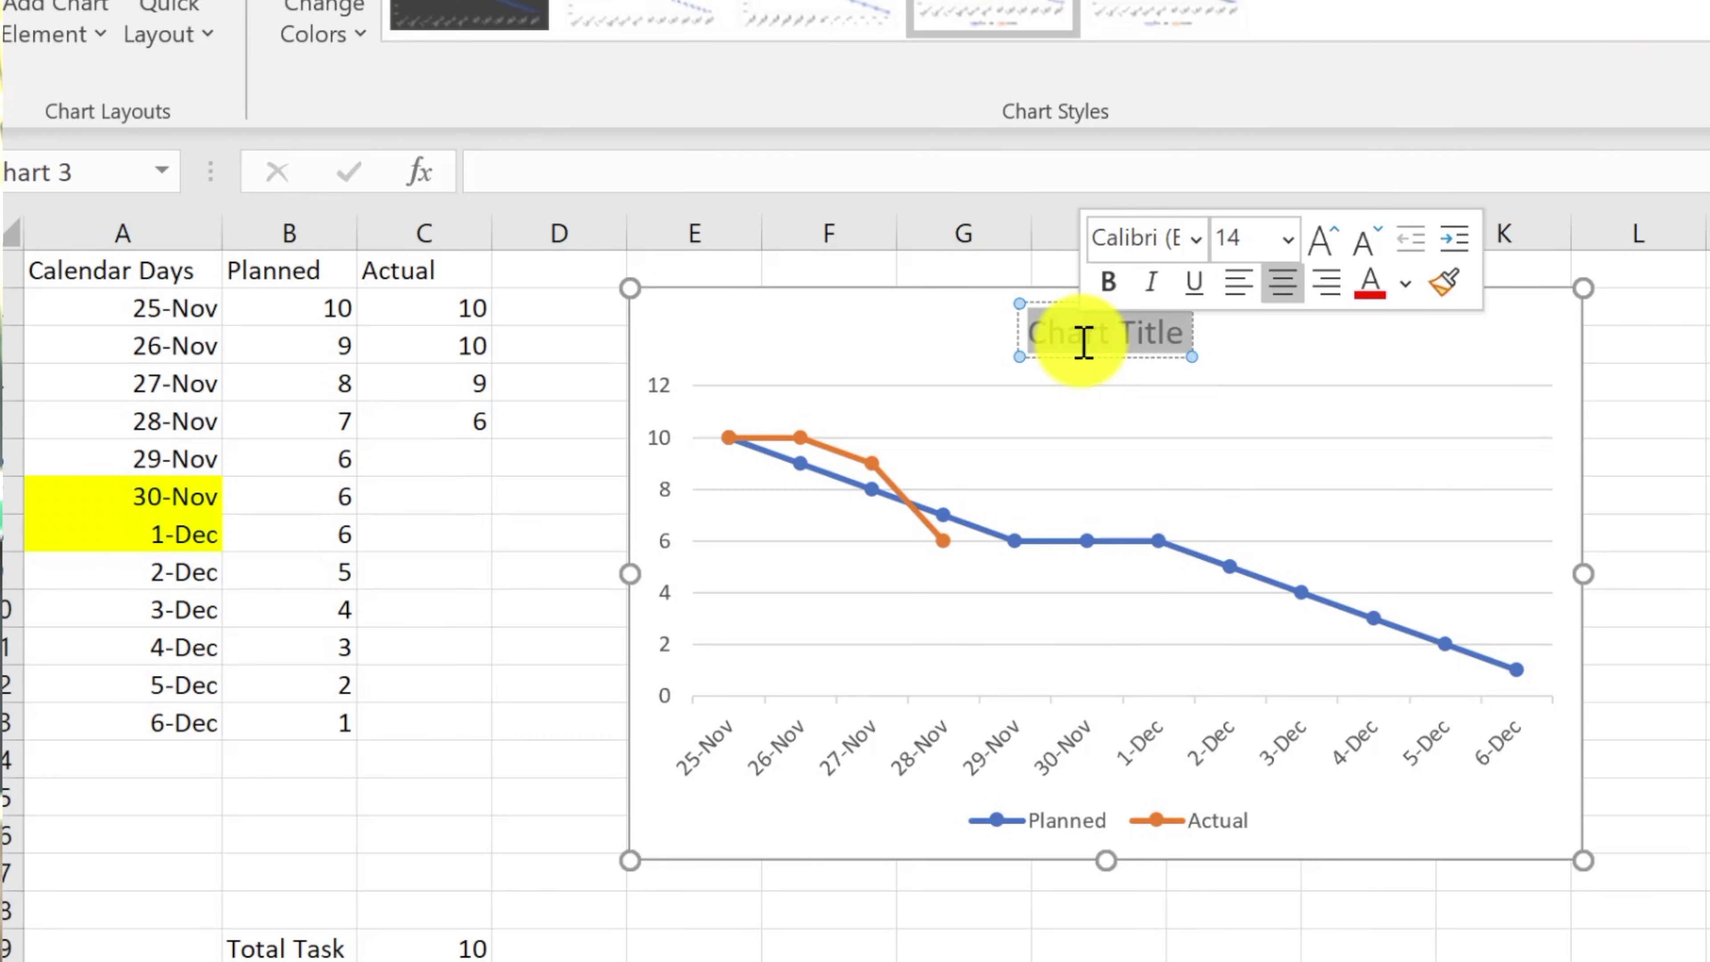
{"action": "double_click", "coordinate": [1083, 340]}
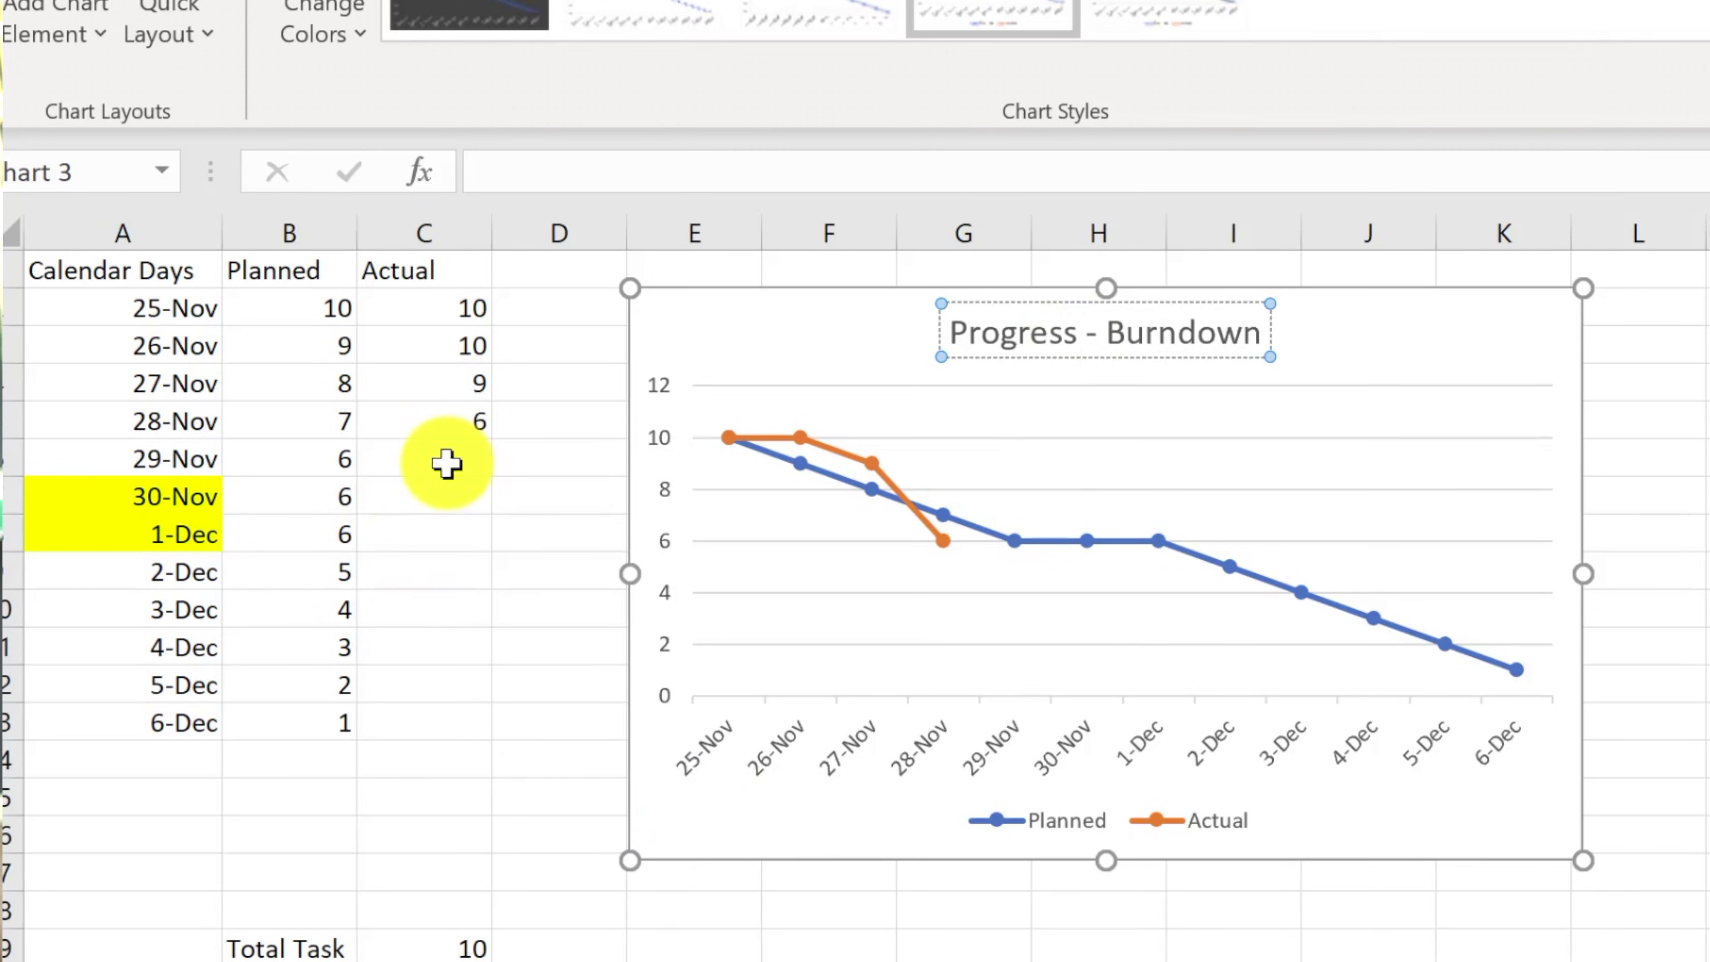
{"action": "left_click", "coordinate": [446, 462]}
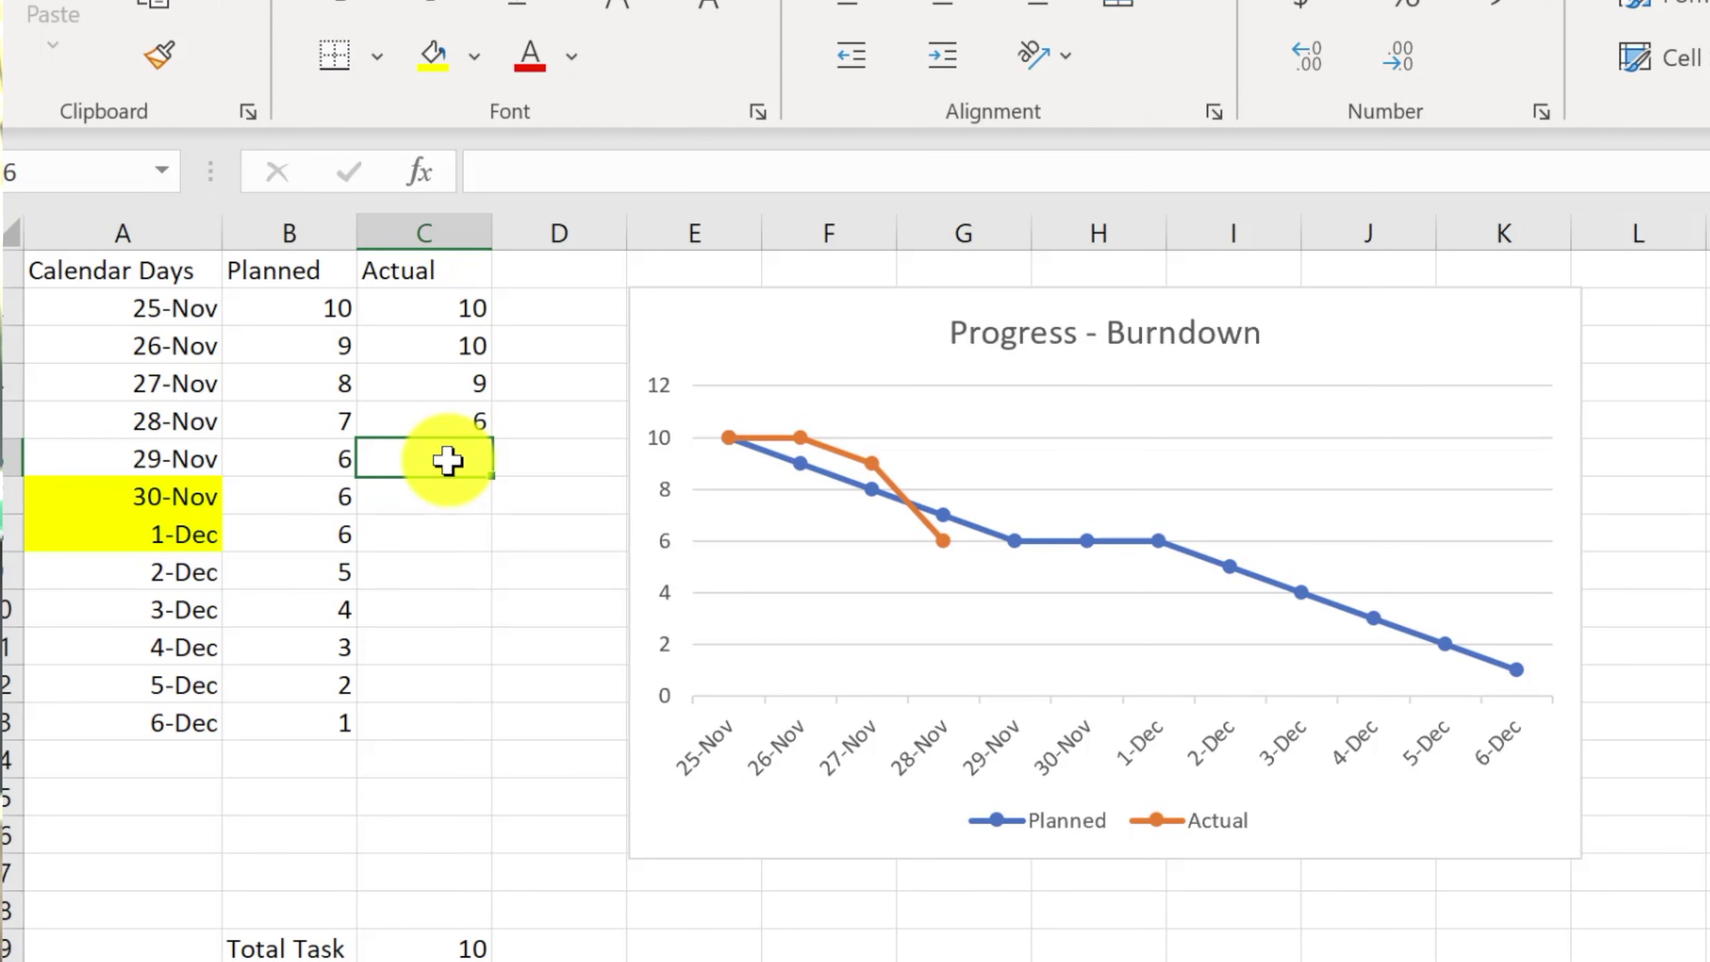
Enter an Actual of 6 for 29-Nov, 30-Nov and 1-Dec.
{"action": "type", "text": "6"}
{"action": "key", "text": "Return"}
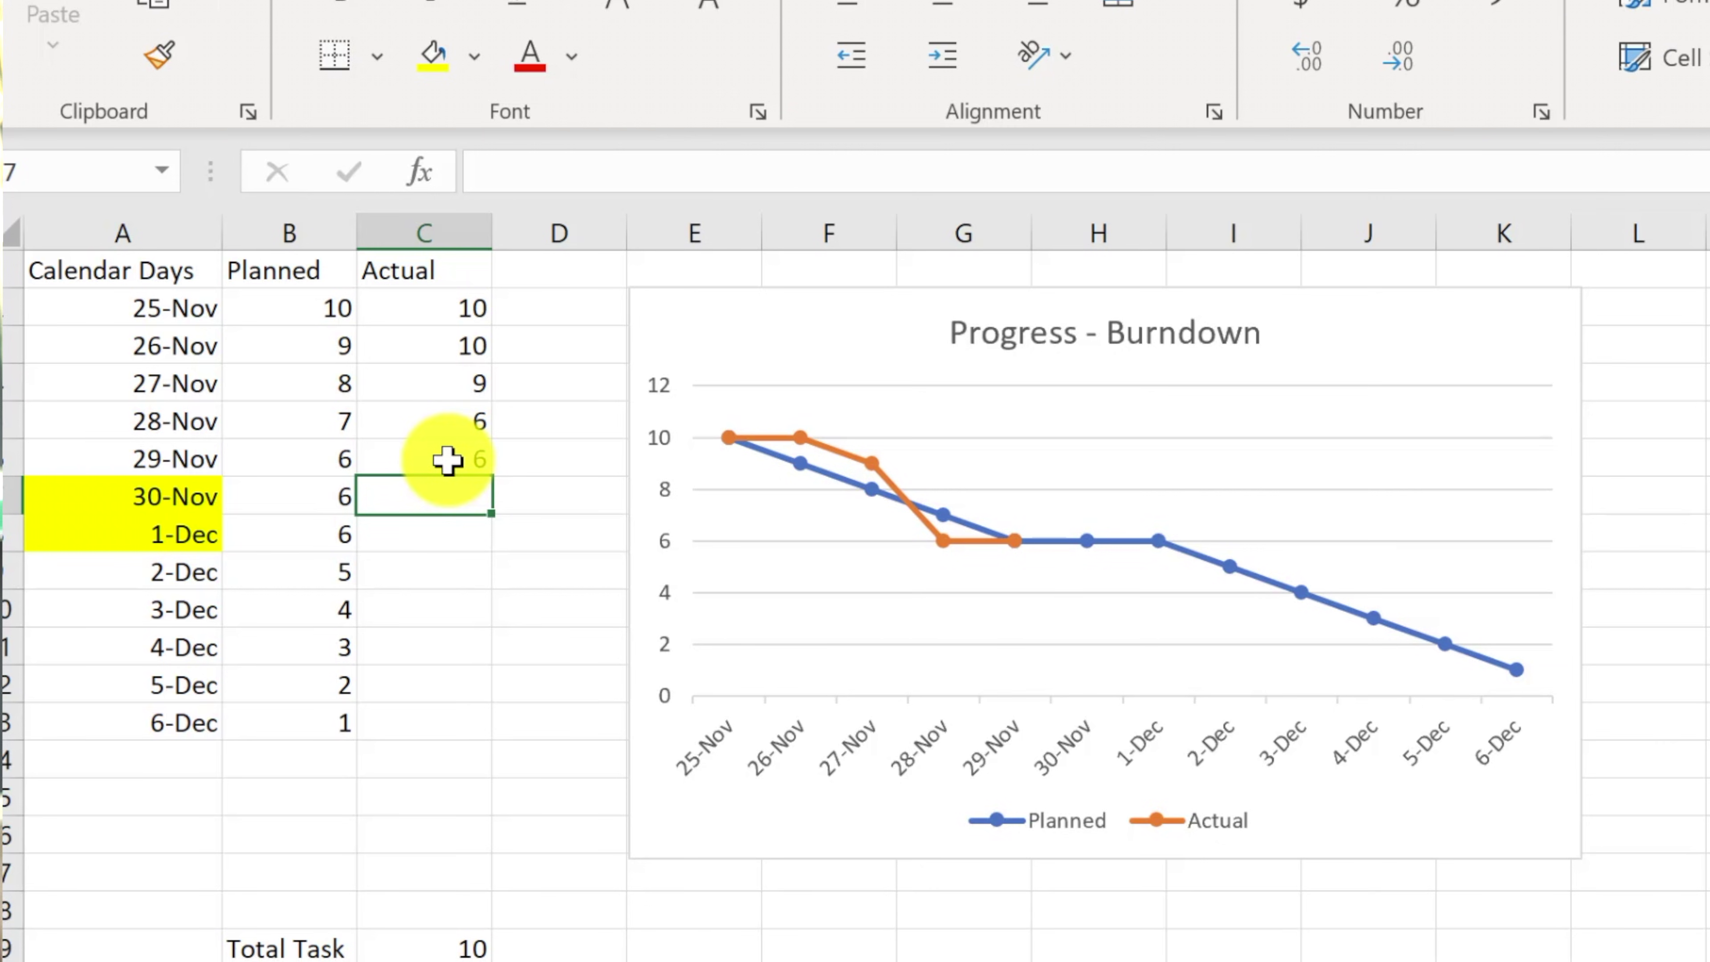
{"action": "type", "text": "6"}
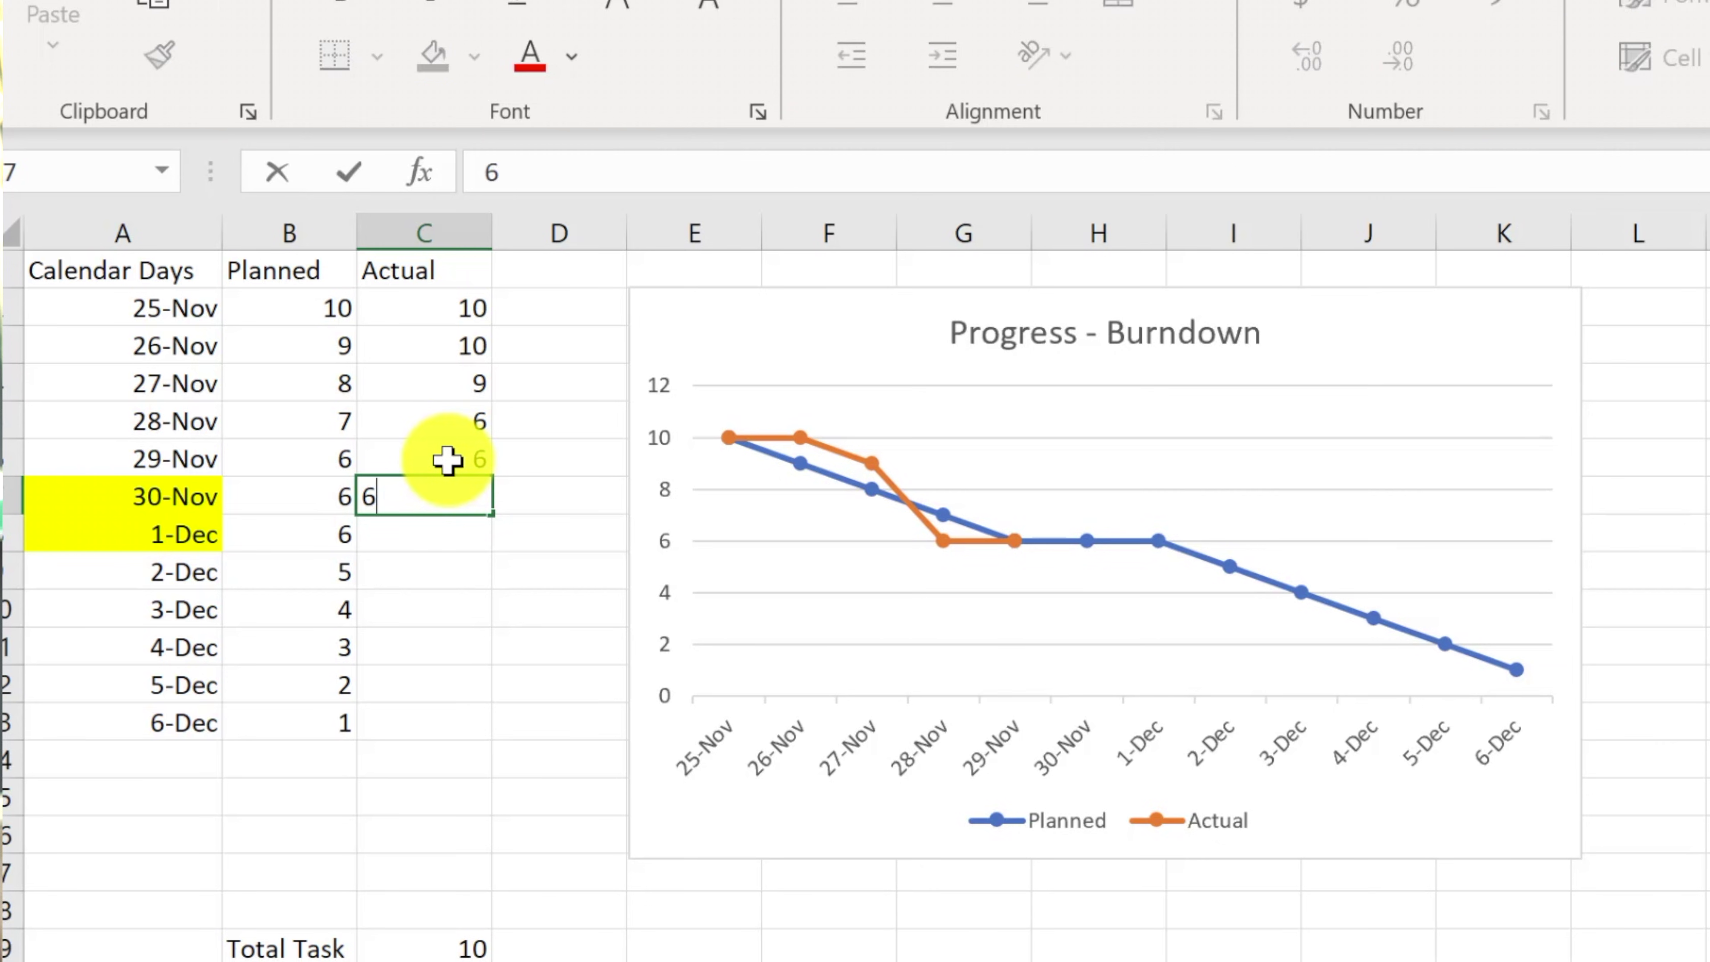
{"action": "key", "text": "Return"}
{"action": "type", "text": "6"}
{"action": "key", "text": "Return"}
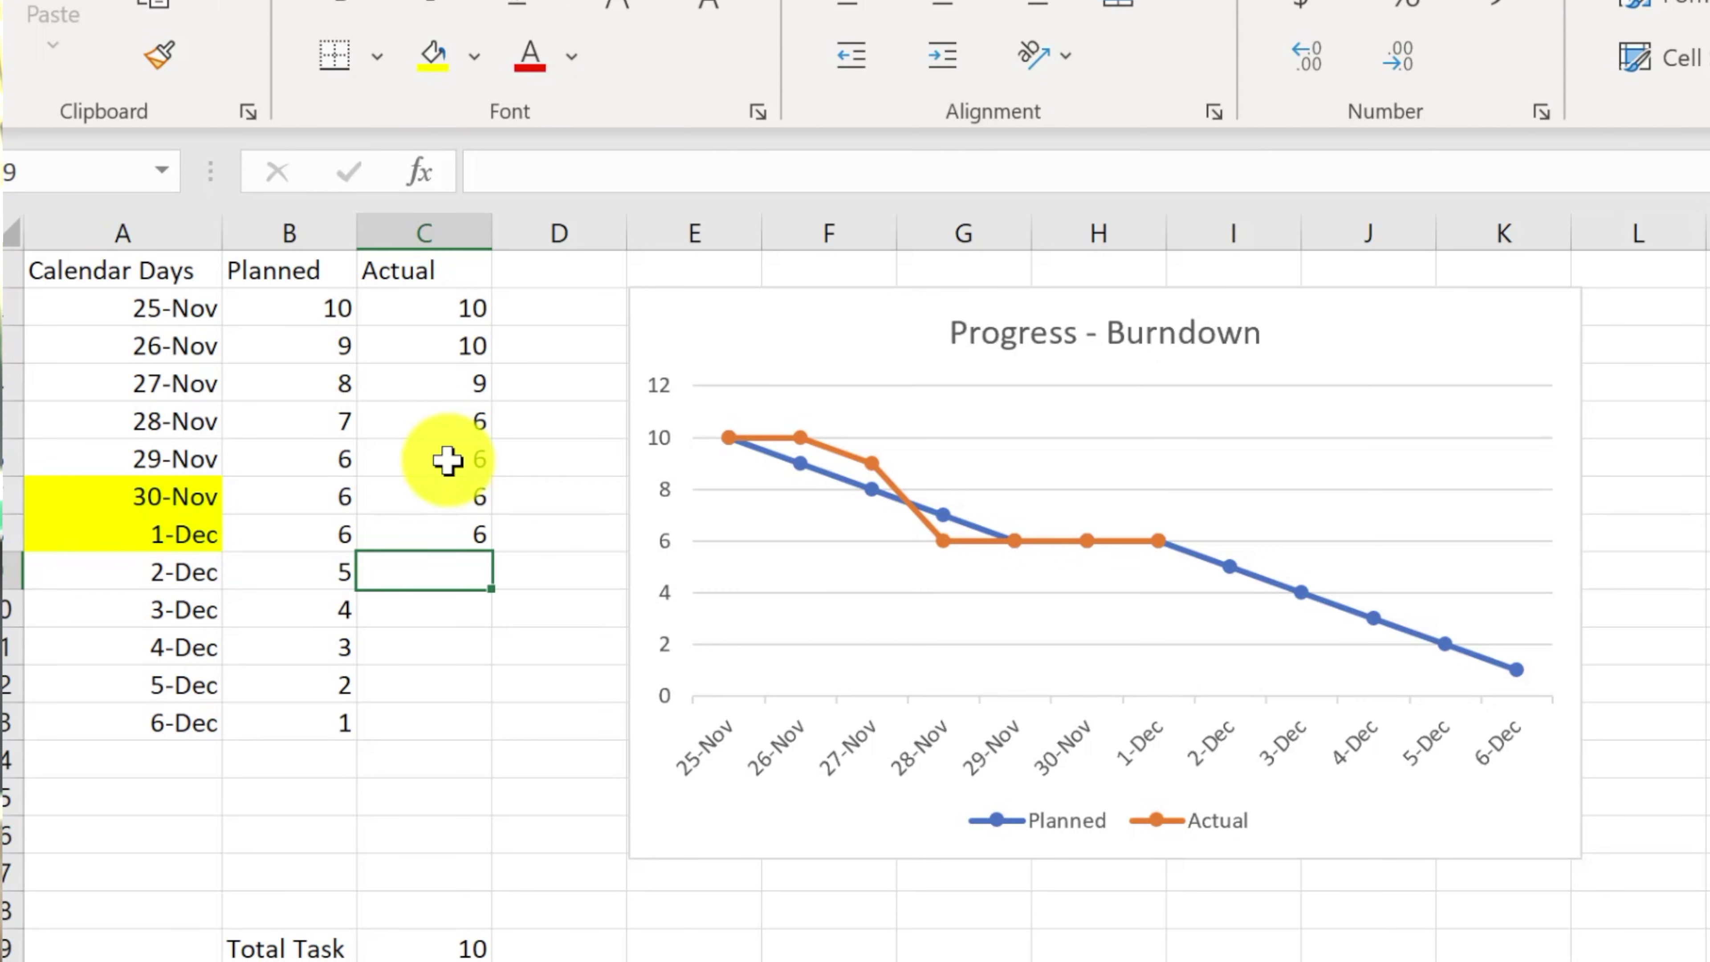
Enter an Actual of 5 for 2–4 Dec, then delete the old burndown chart.
{"action": "type", "text": "5"}
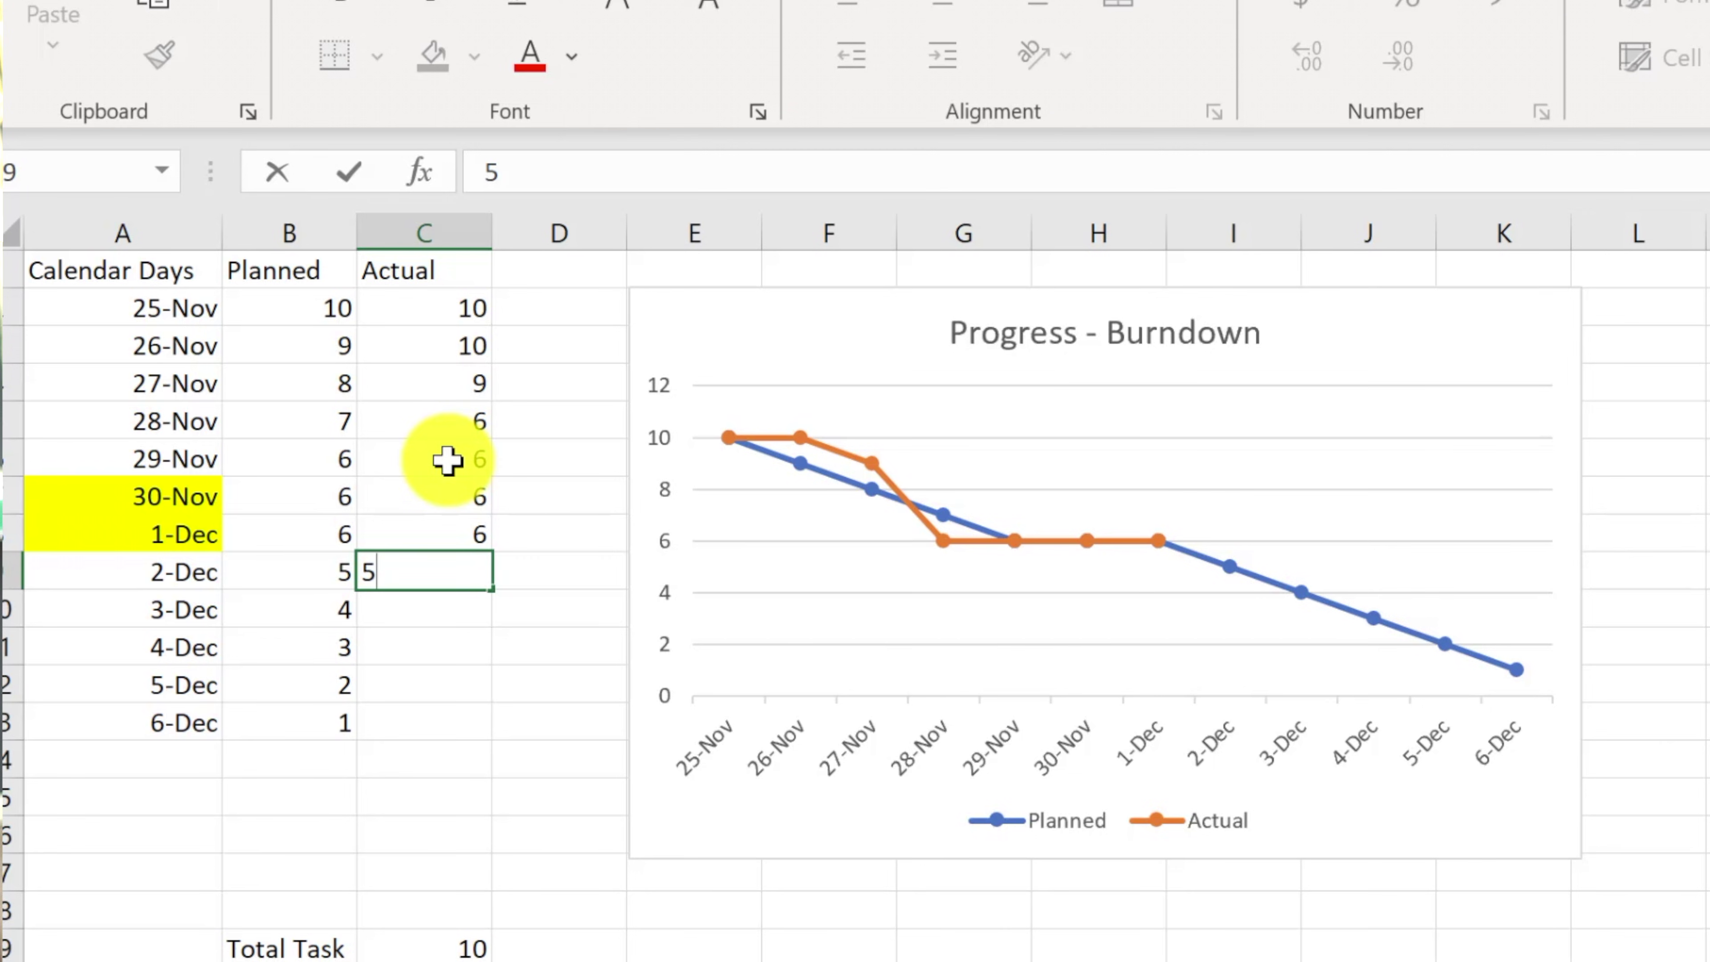
{"action": "key", "text": "Return"}
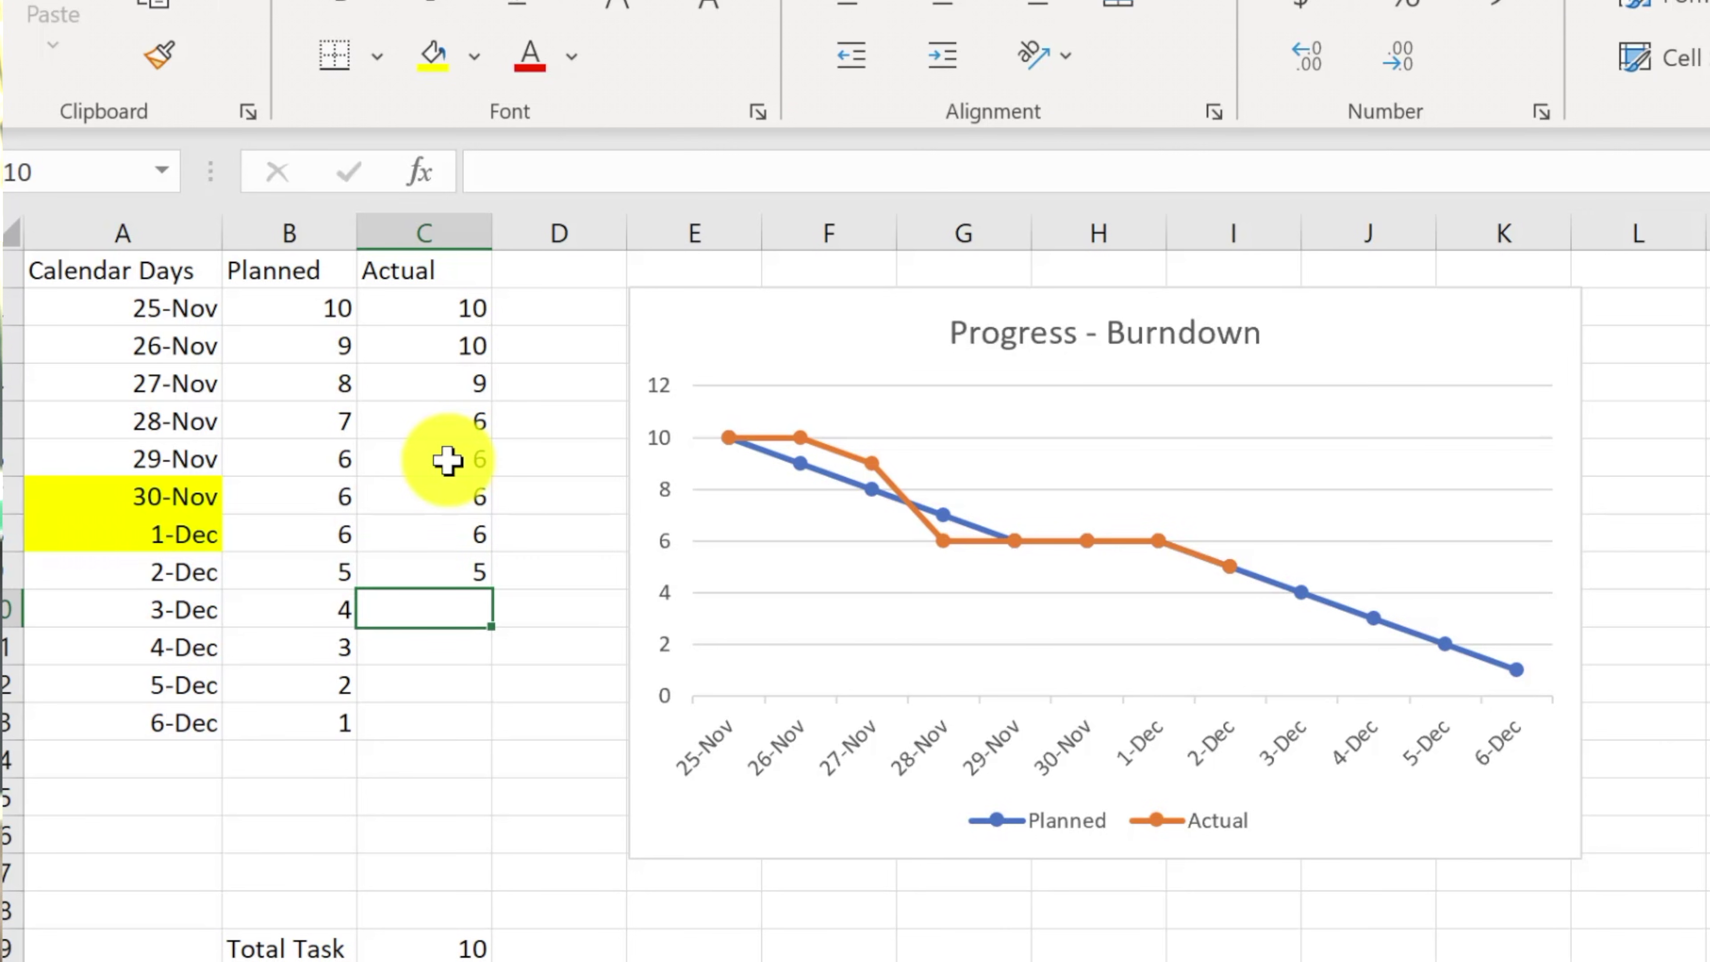
{"action": "type", "text": "5"}
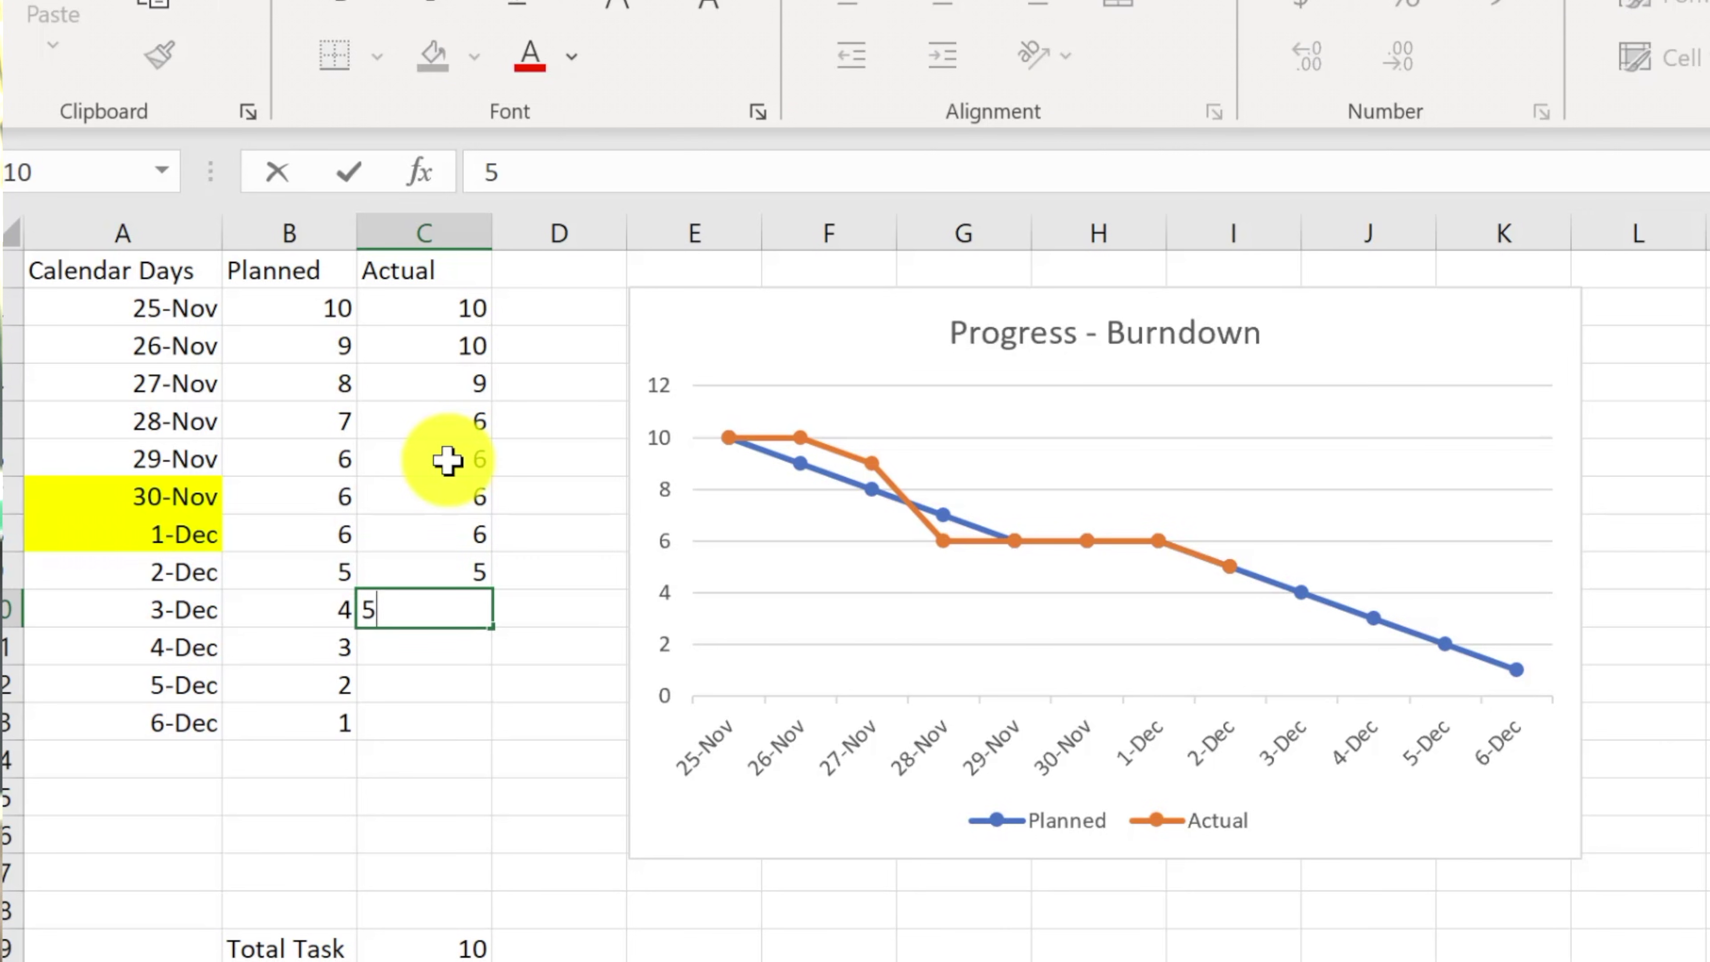
{"action": "key", "text": "Return"}
{"action": "type", "text": "5"}
{"action": "key", "text": "Return"}
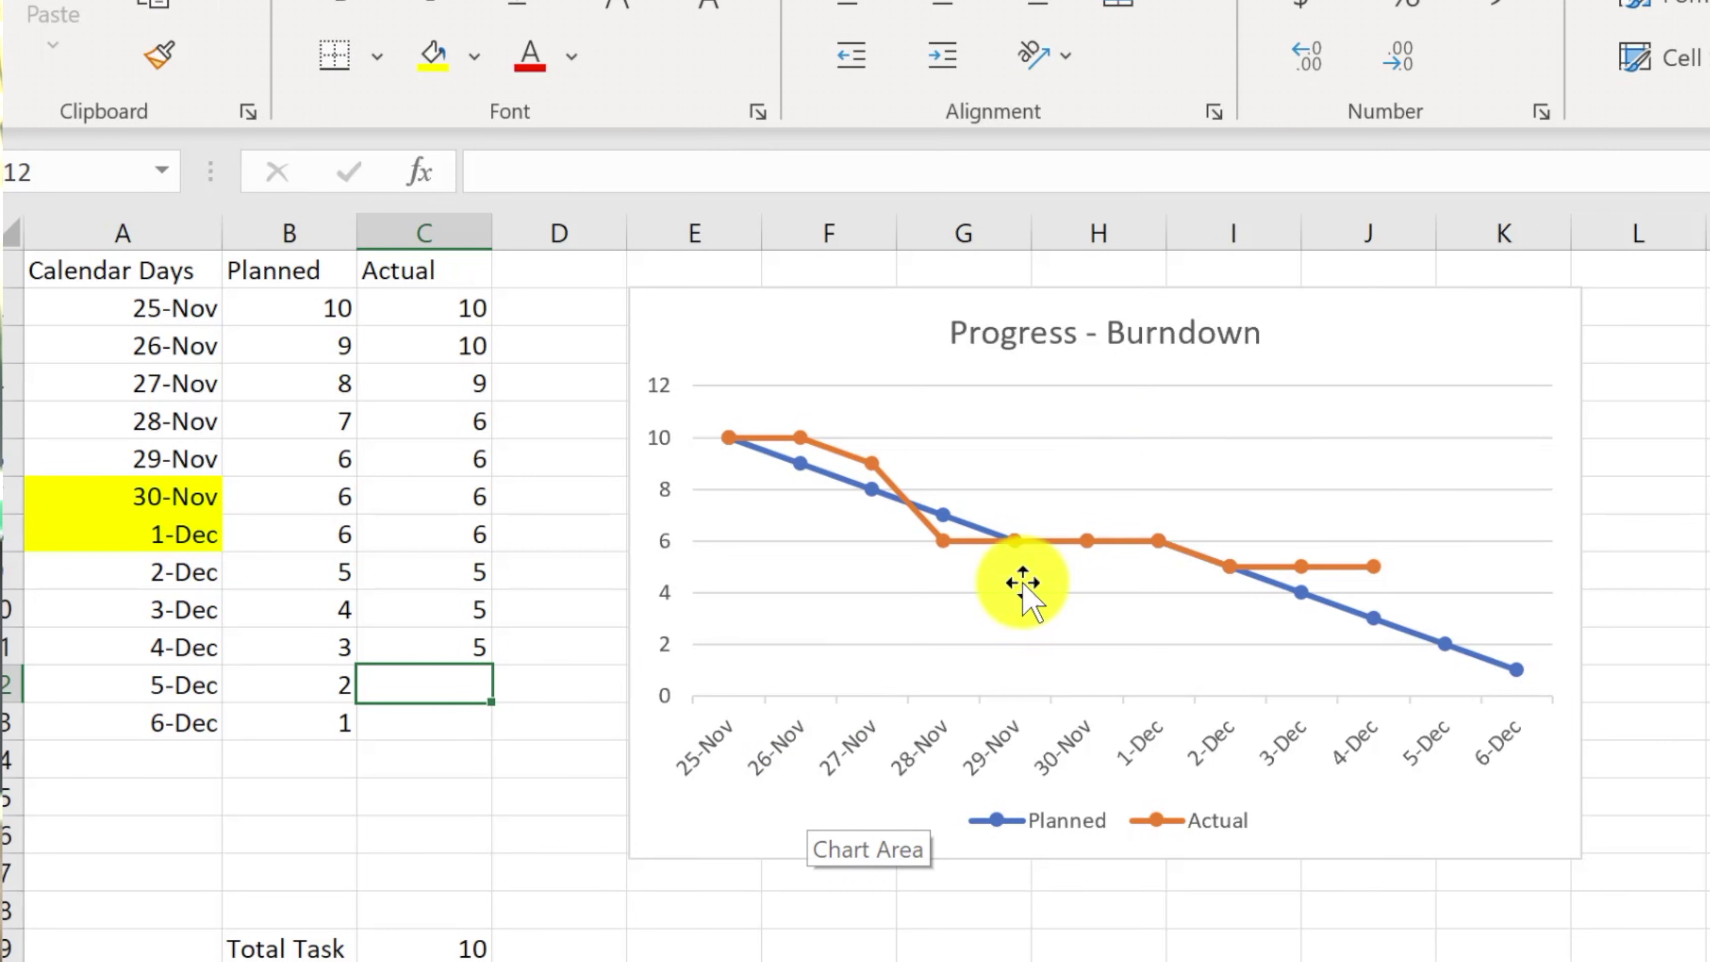
{"action": "left_click", "coordinate": [1508, 375]}
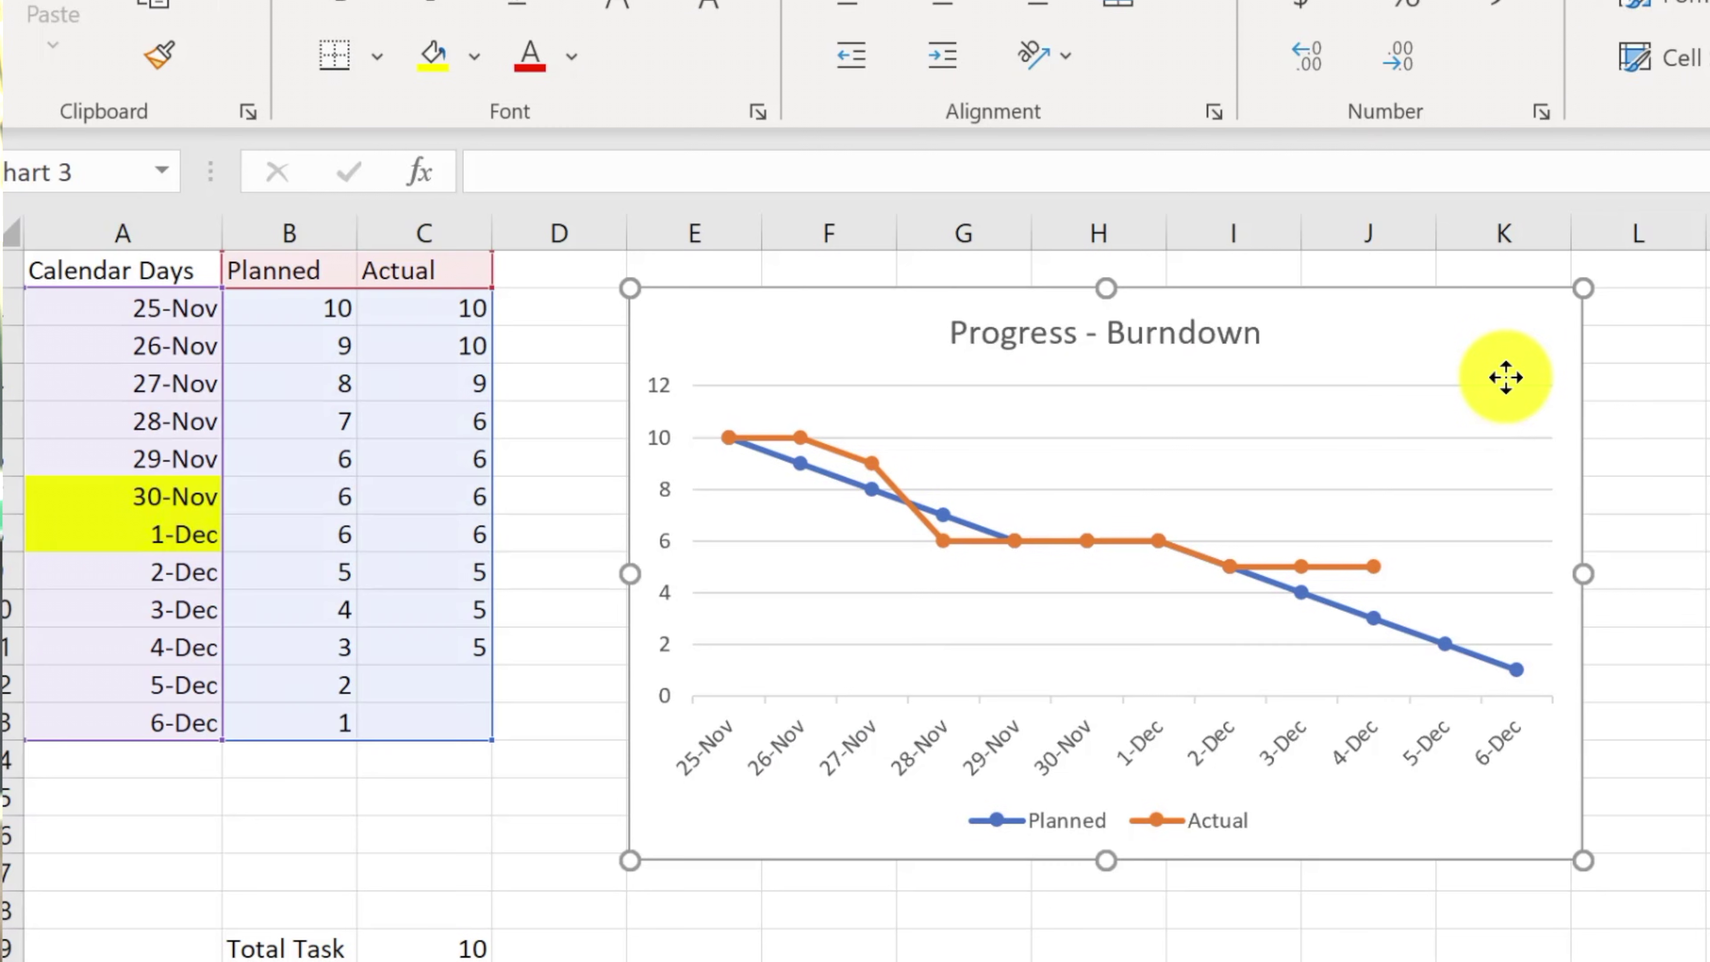
{"action": "key", "text": "Delete"}
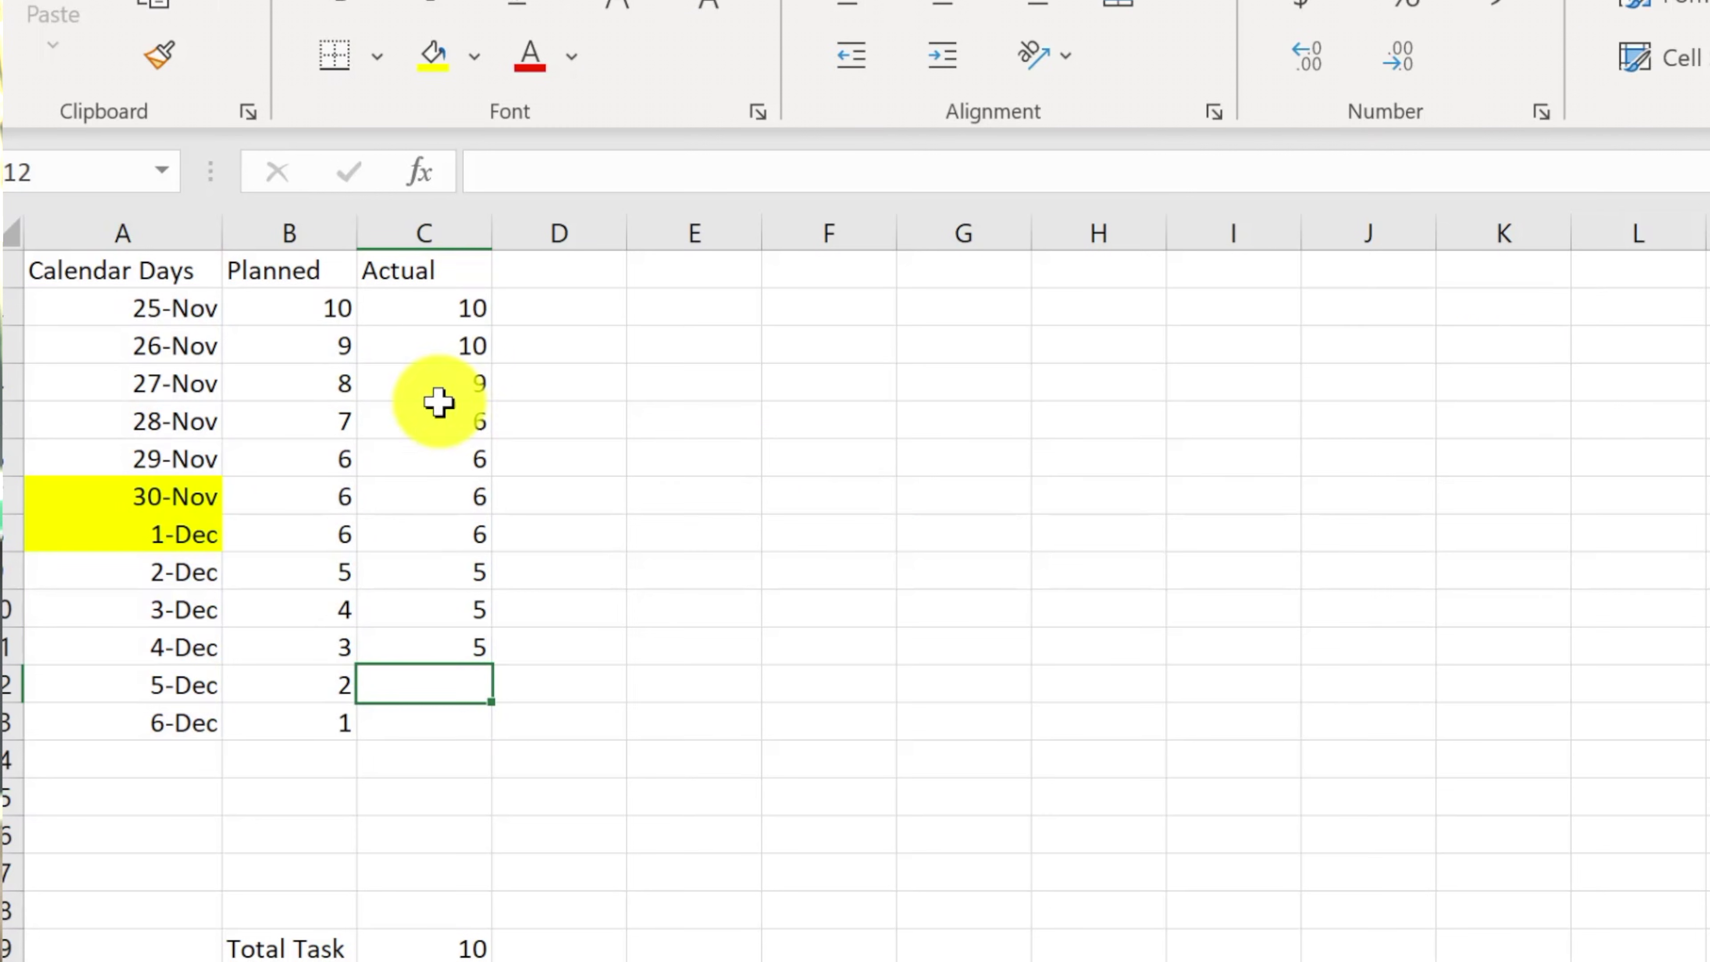
Clear the Actual values from 26-Nov to 4-Dec, leaving only 25-Nov's 10.
{"action": "left_click", "coordinate": [468, 341]}
{"action": "left_click_drag", "start_coordinate": [468, 341], "coordinate": [450, 641]}
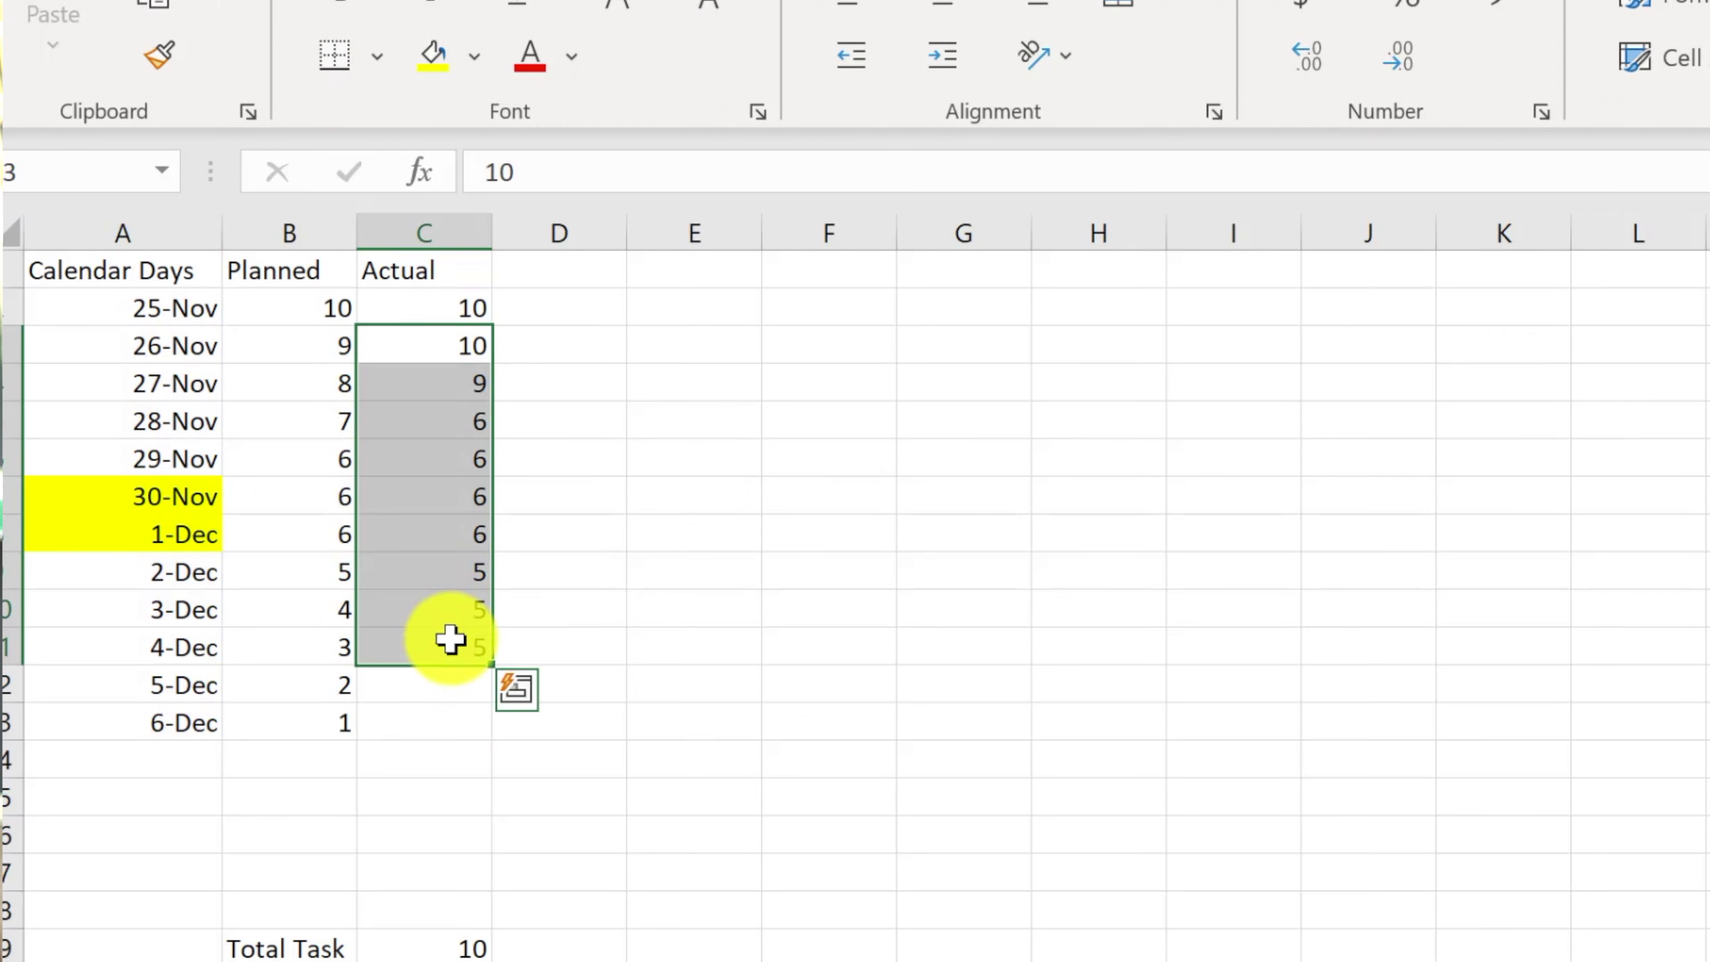
{"action": "key", "text": "Delete"}
{"action": "left_click", "coordinate": [151, 270]}
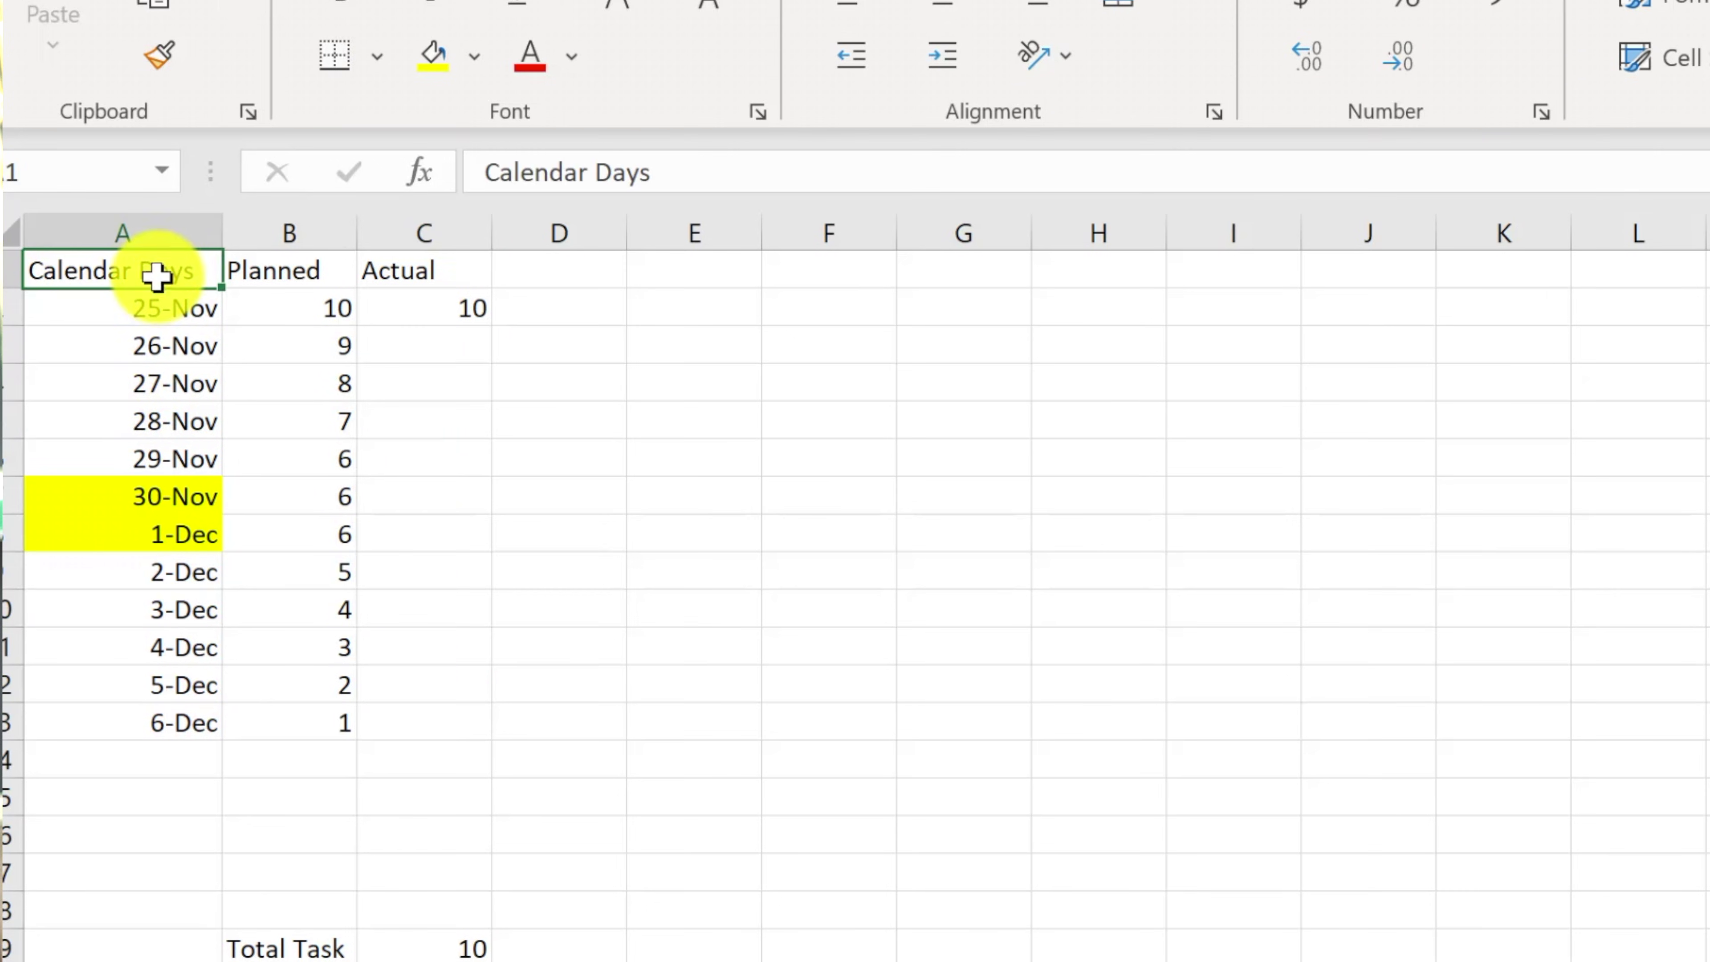
{"action": "left_click", "coordinate": [119, 301]}
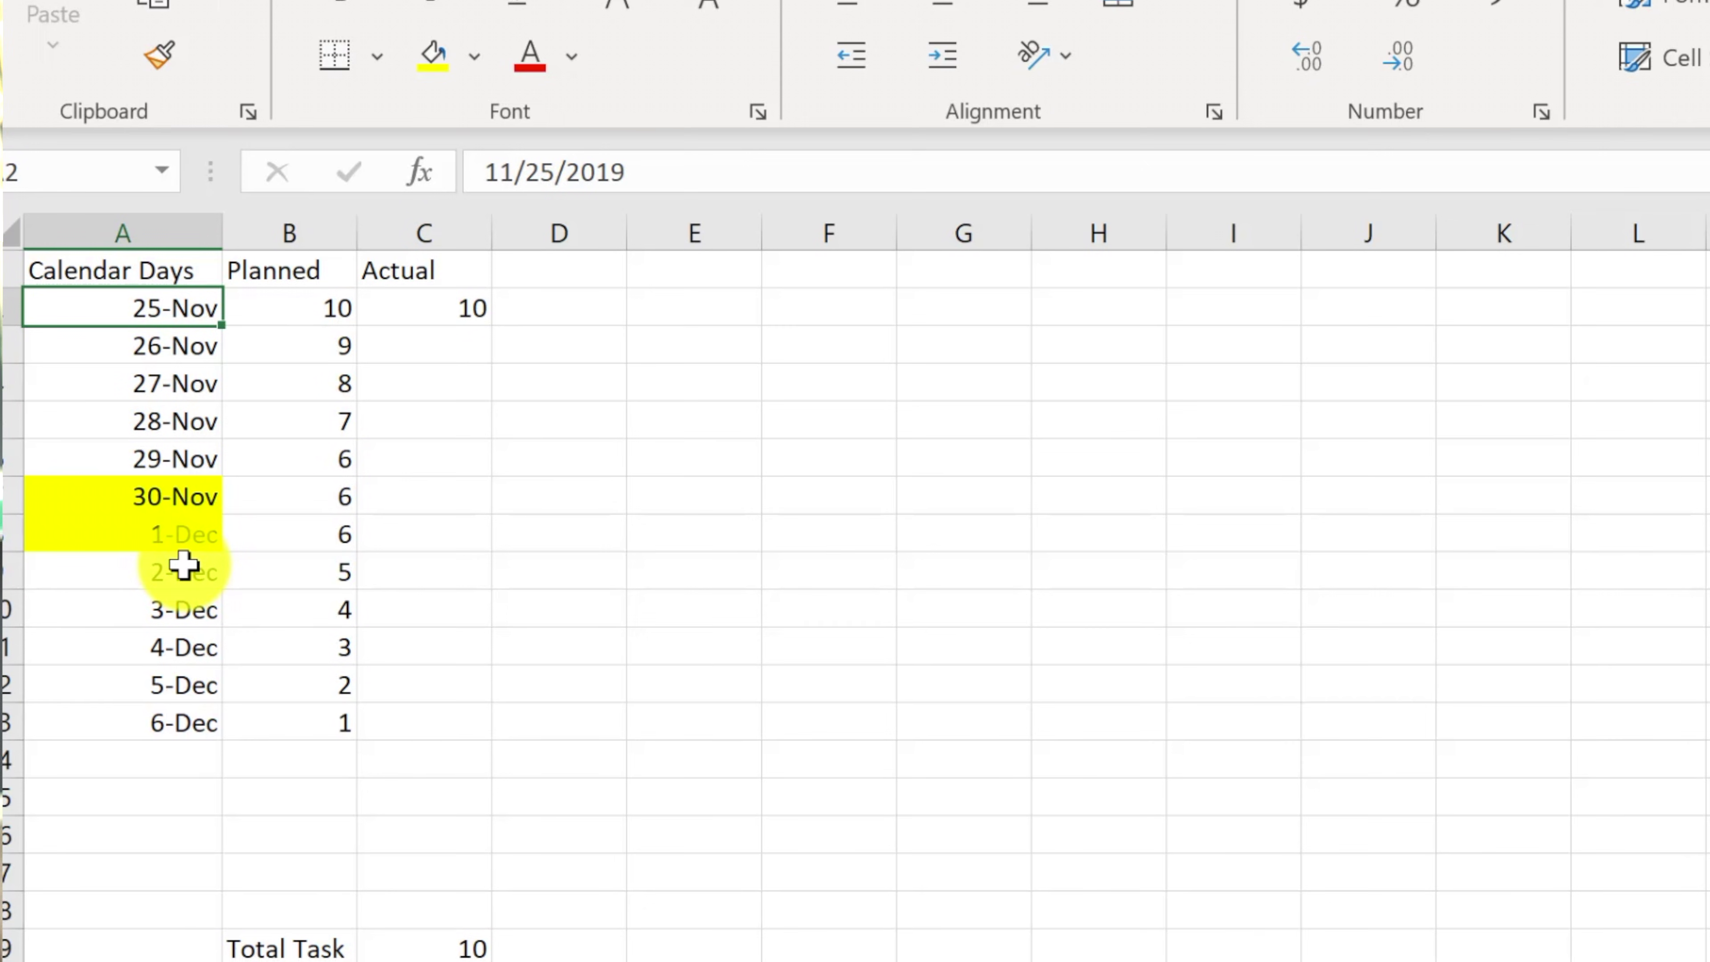
{"action": "left_click", "coordinate": [297, 313]}
{"action": "left_click", "coordinate": [471, 943]}
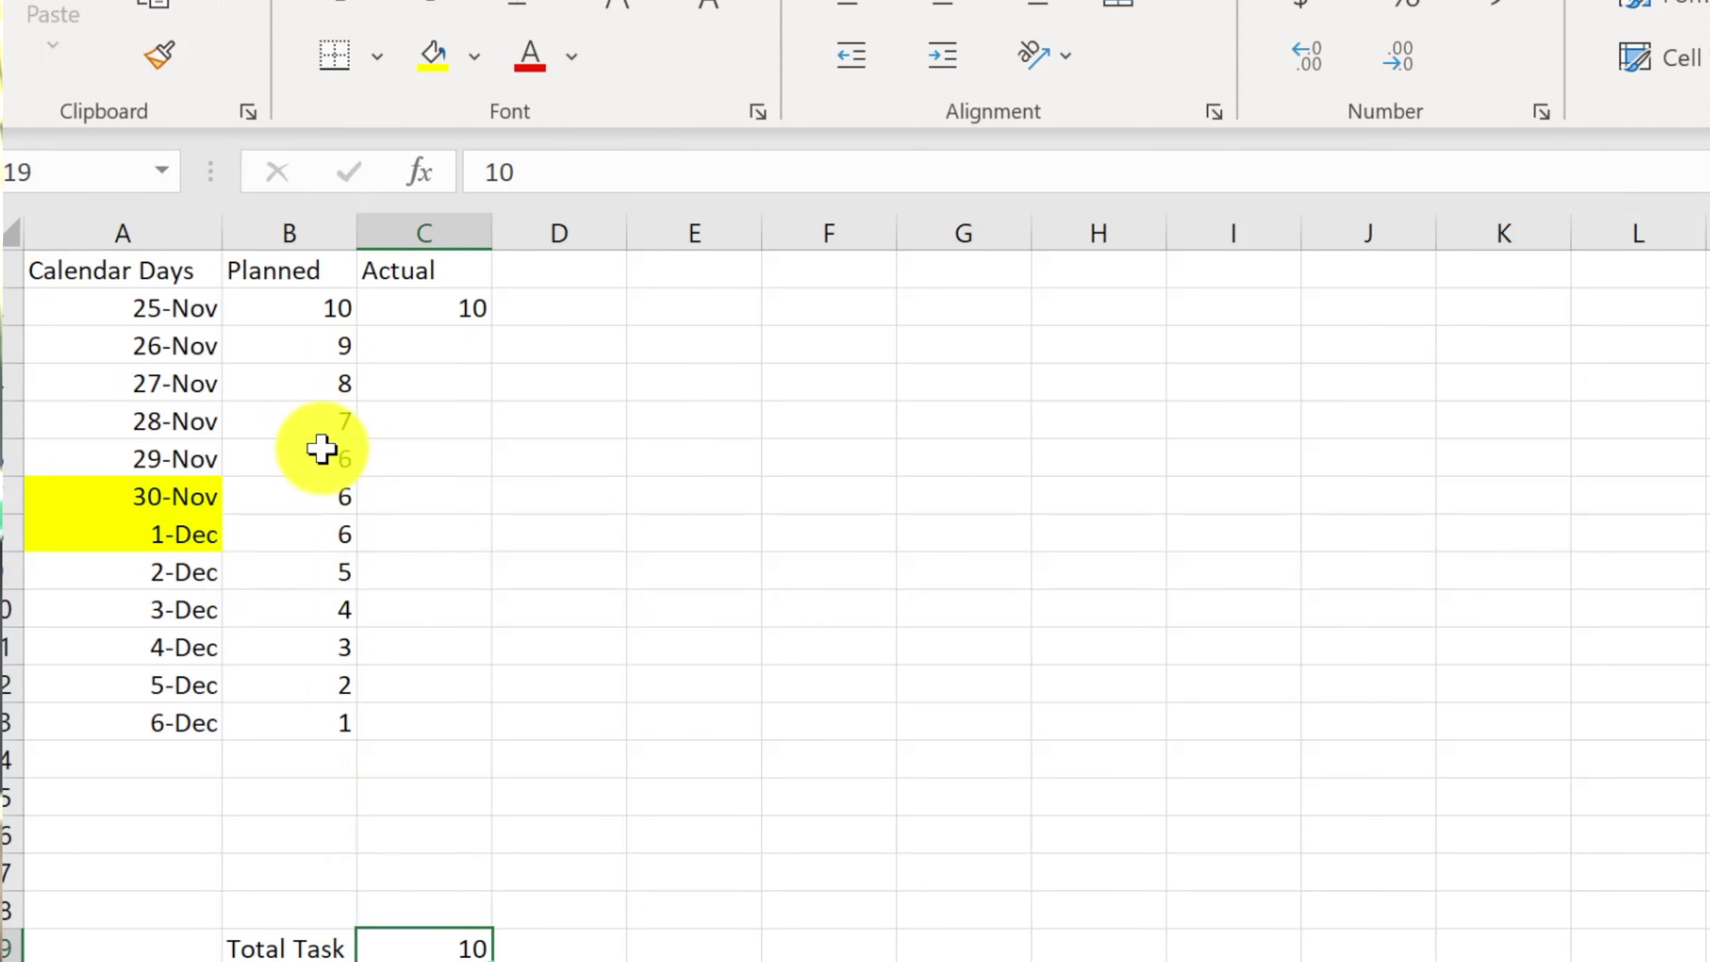
{"action": "left_click", "coordinate": [300, 317]}
{"action": "left_click_drag", "start_coordinate": [294, 369], "coordinate": [307, 755]}
{"action": "left_click", "coordinate": [306, 756]}
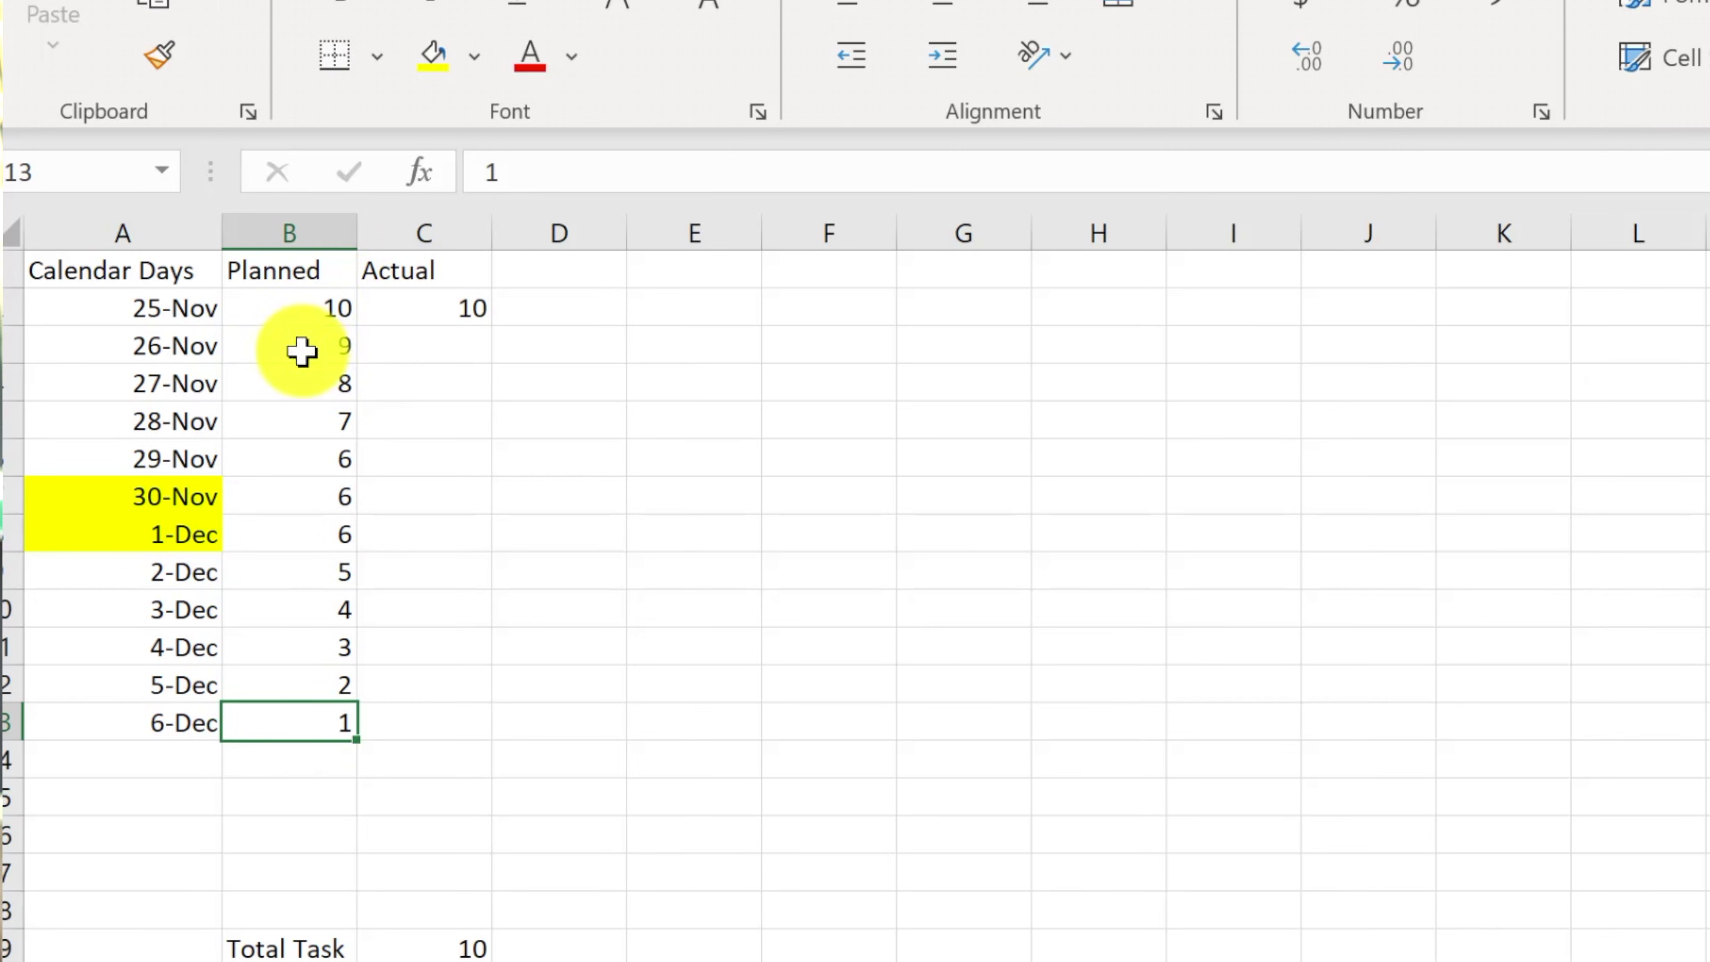
{"action": "left_click", "coordinate": [426, 310]}
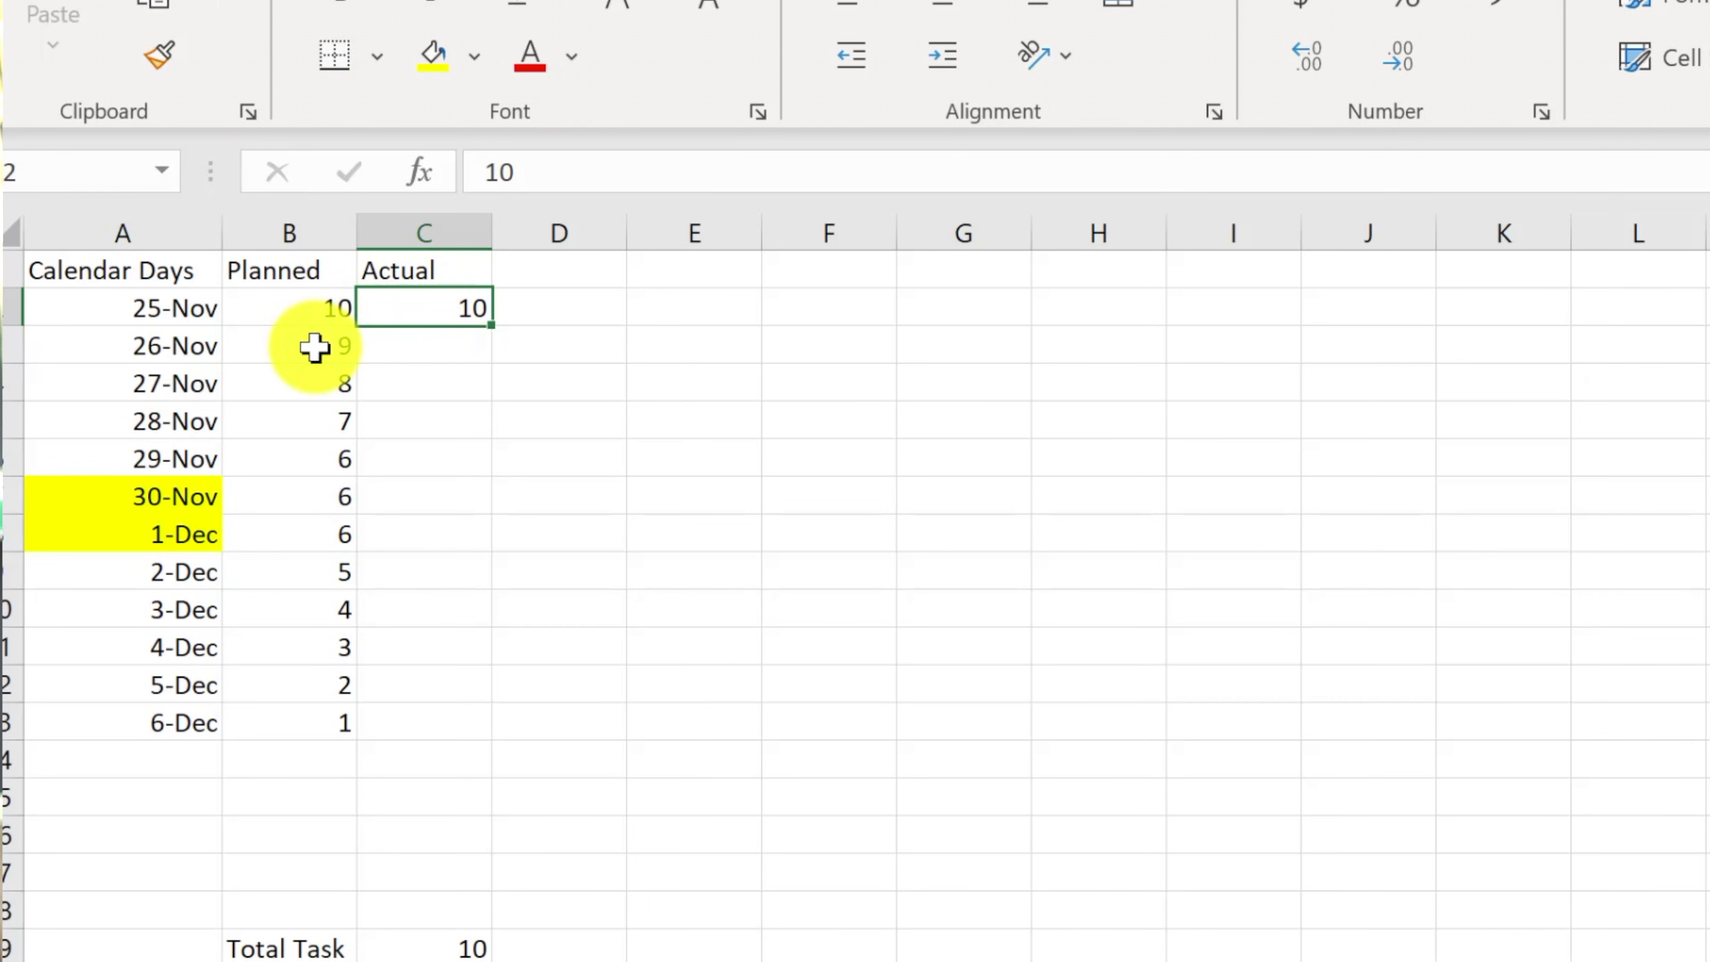
Revise the Planned column so it steps down in pairs: 8, 6, 4, 2.
{"action": "left_click", "coordinate": [290, 364]}
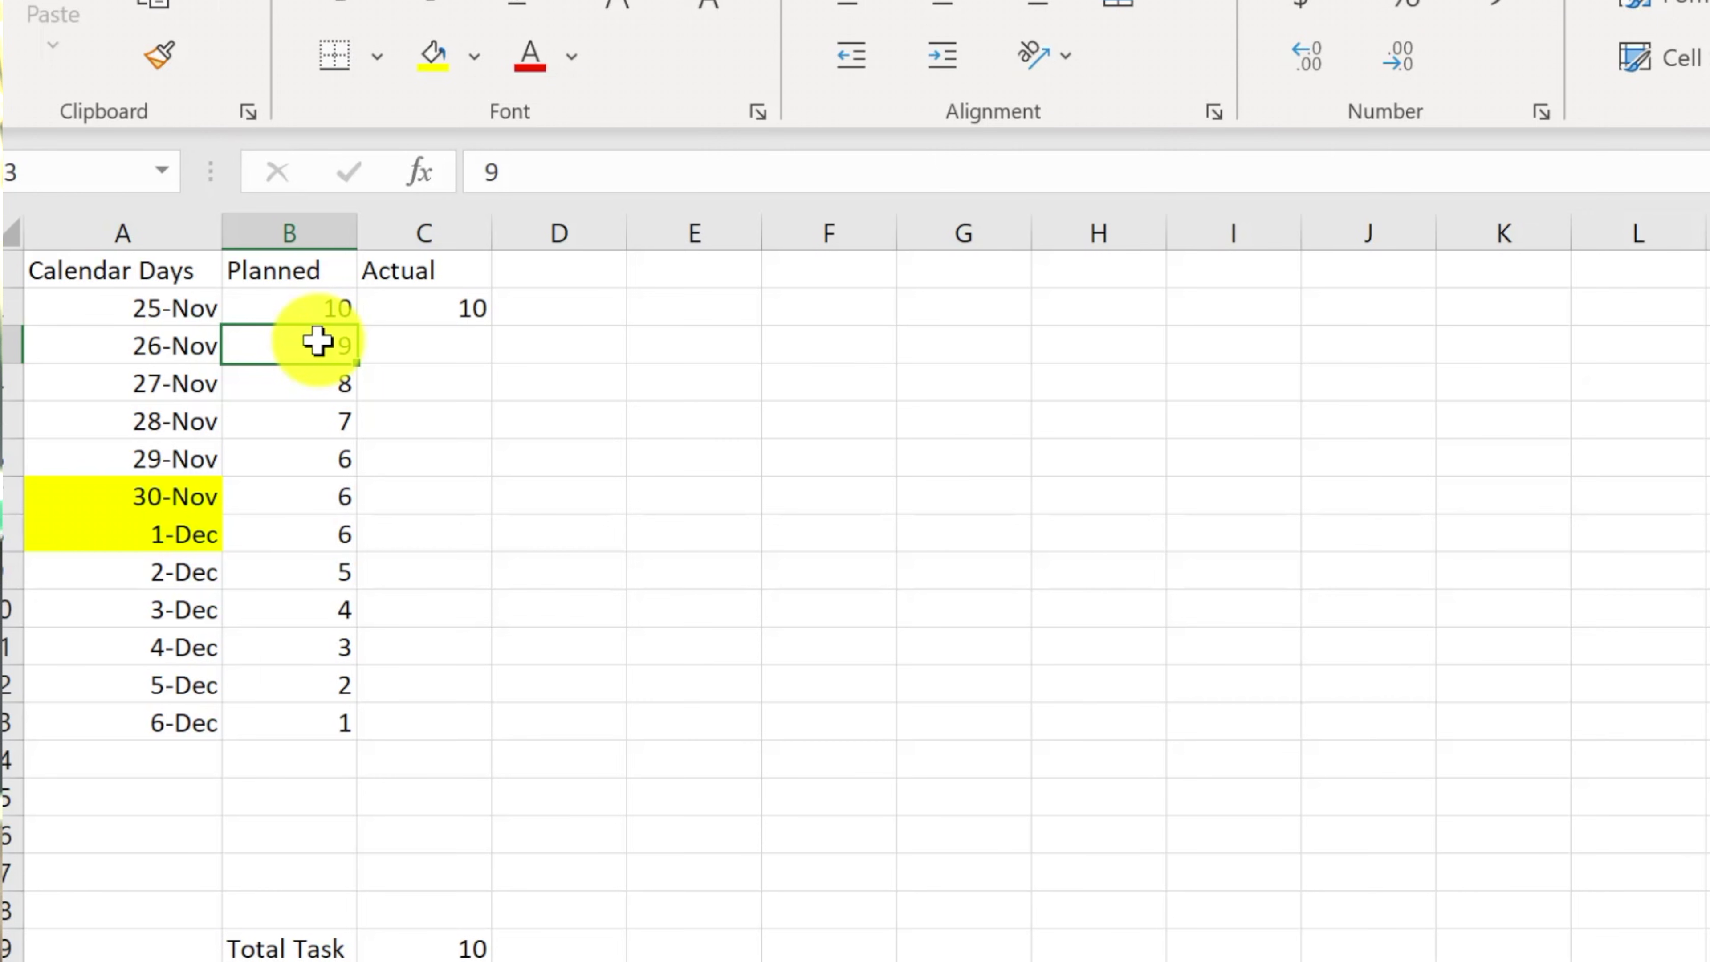
{"action": "type", "text": "9"}
{"action": "key", "text": "Escape"}
{"action": "key", "text": "Down"}
{"action": "key", "text": "Down"}
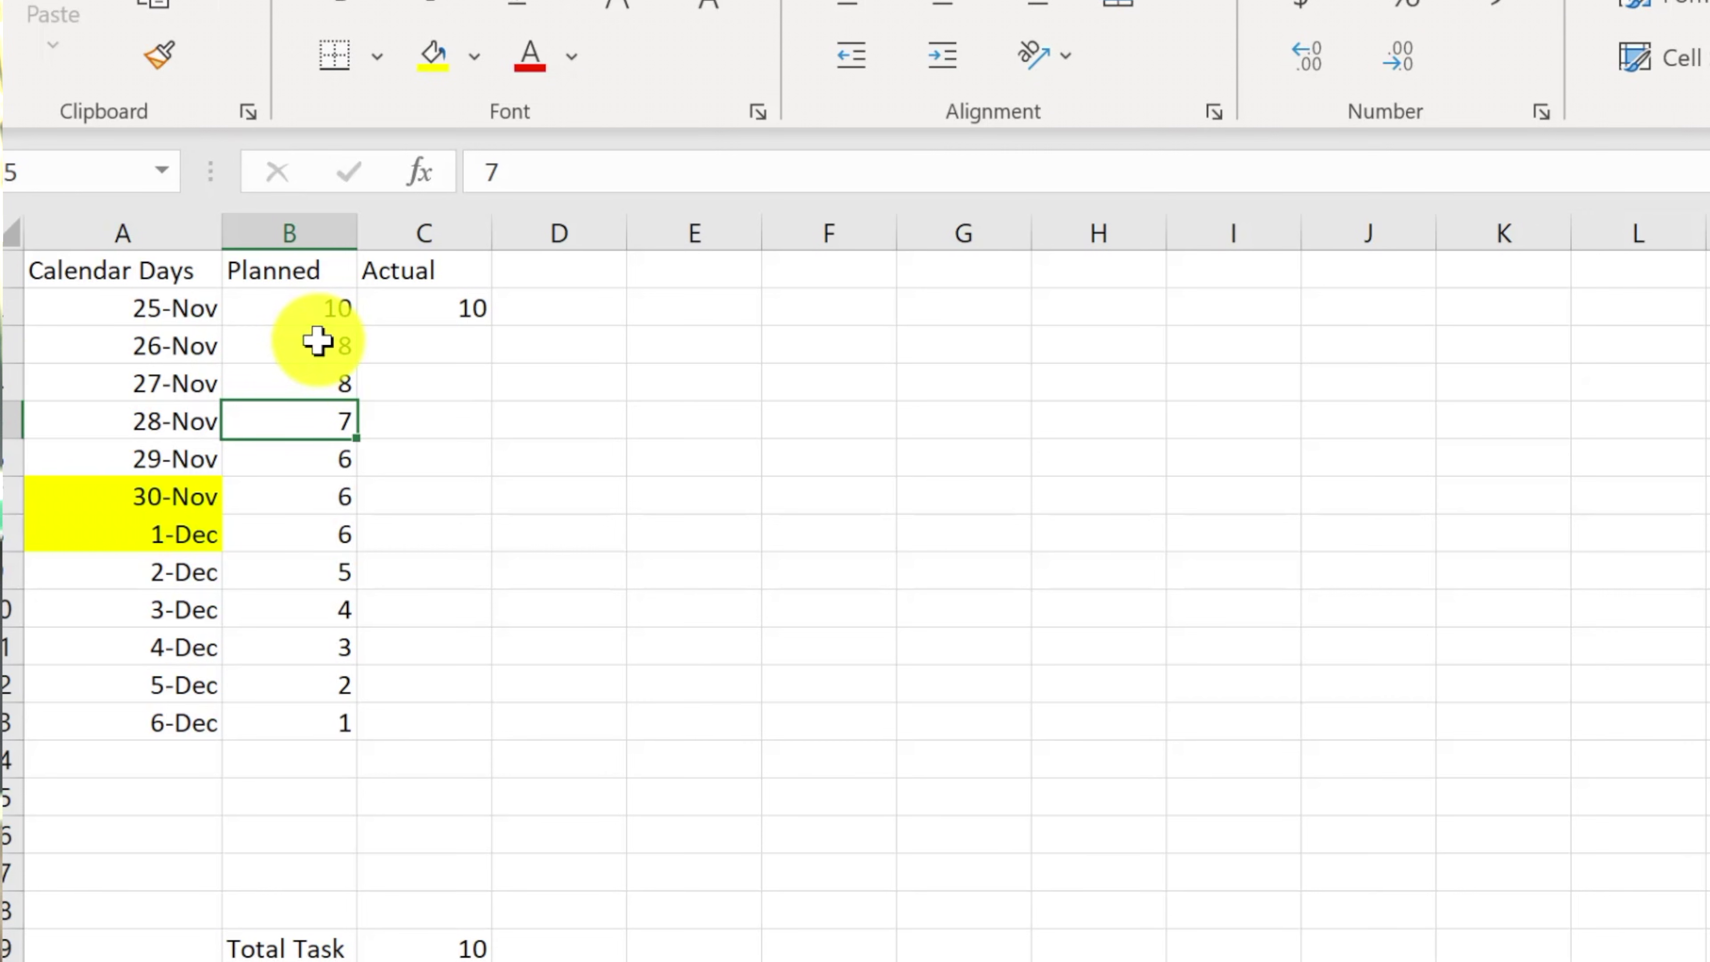
{"action": "type", "text": "6"}
{"action": "key", "text": "Return"}
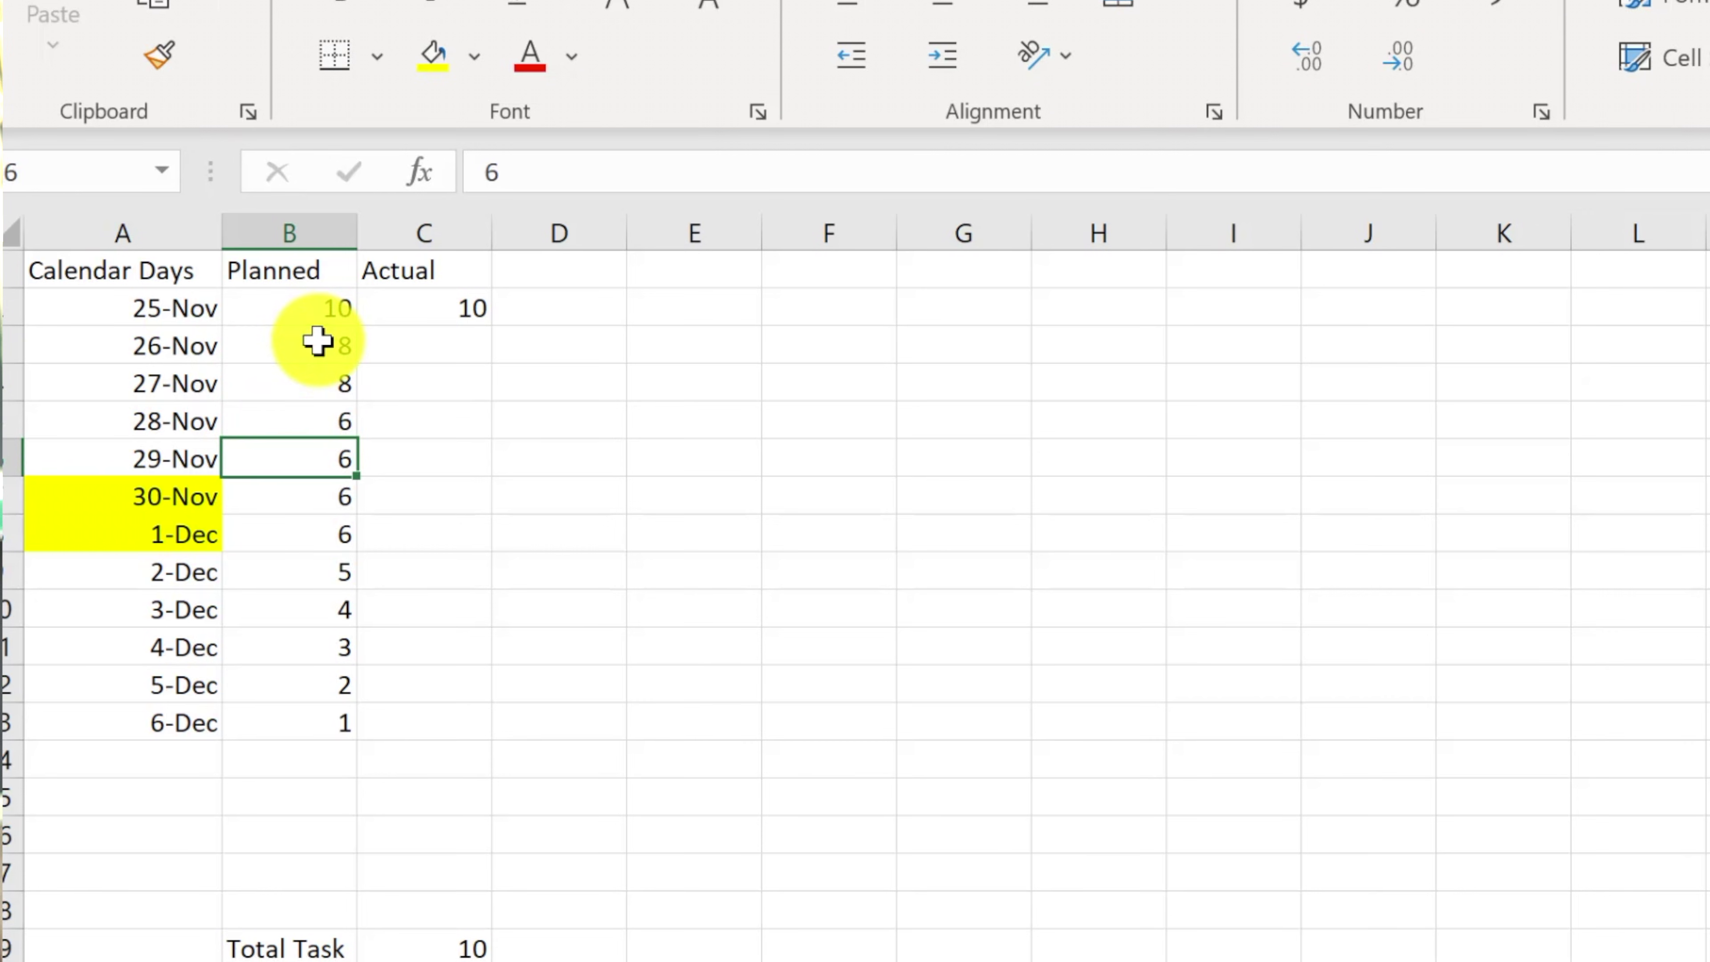
{"action": "type", "text": "4"}
{"action": "key", "text": "Return"}
{"action": "key", "text": "Return"}
{"action": "type", "text": "2"}
{"action": "key", "text": "Return"}
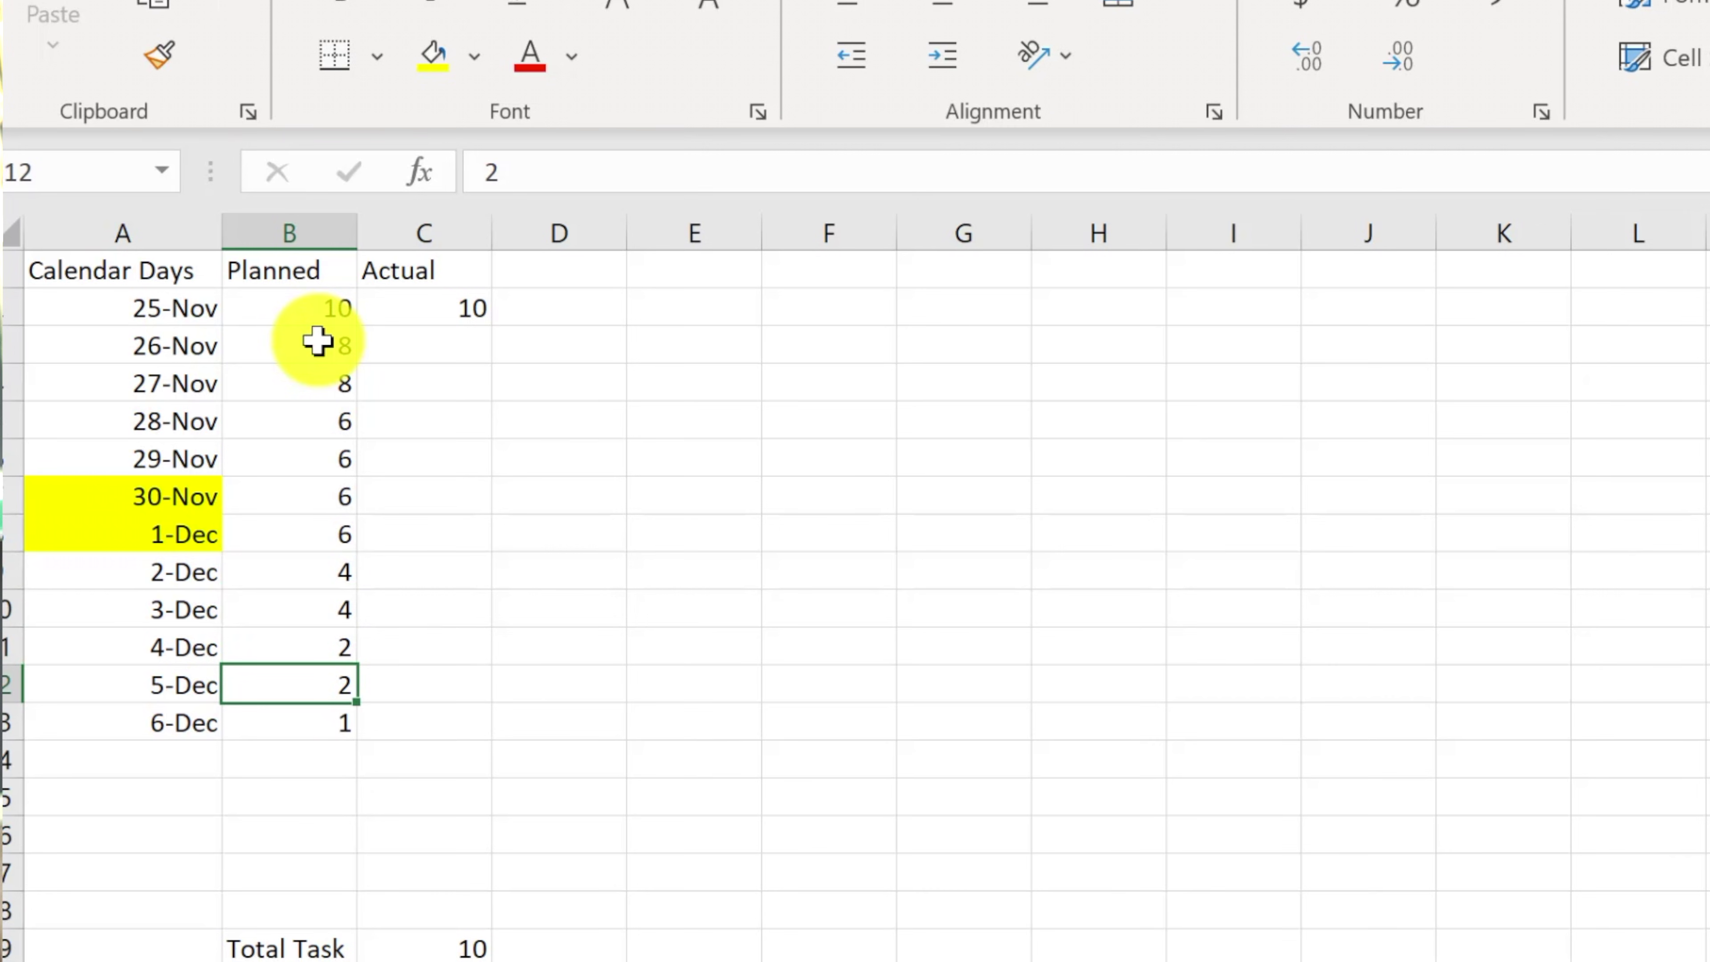
{"action": "key", "text": "Return"}
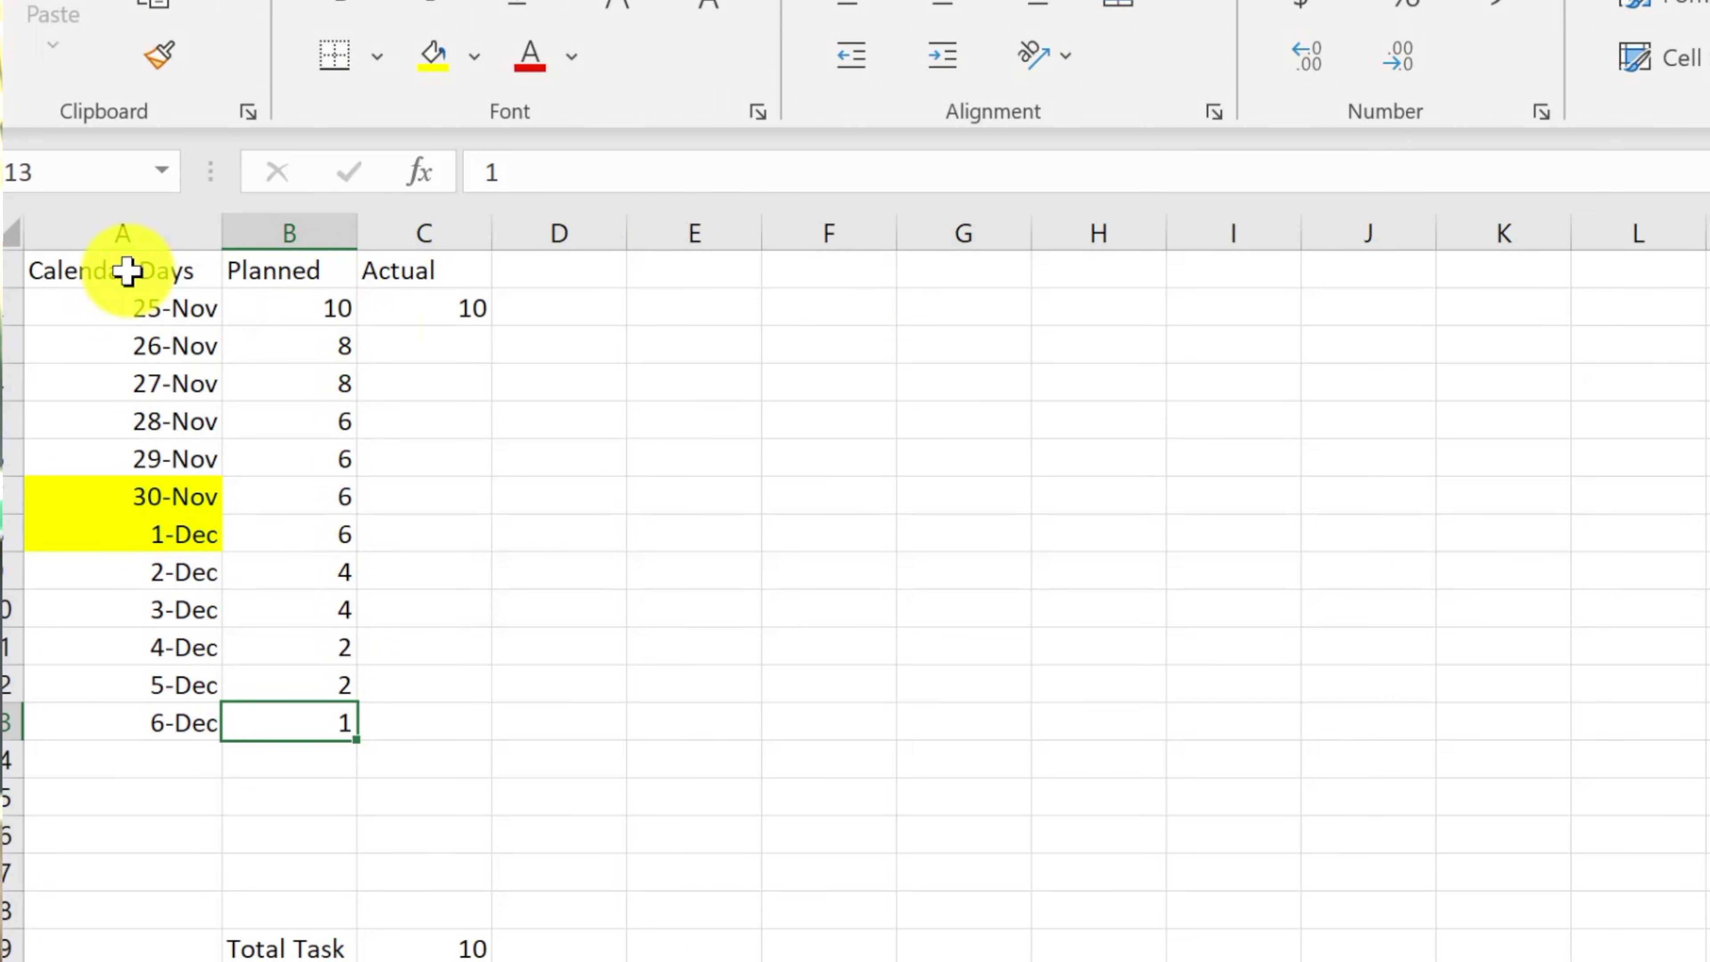
Enter 8 in C3 as the 26-Nov Actual, beside 25-Nov's 10.
{"action": "left_click_drag", "start_coordinate": [139, 271], "coordinate": [311, 705]}
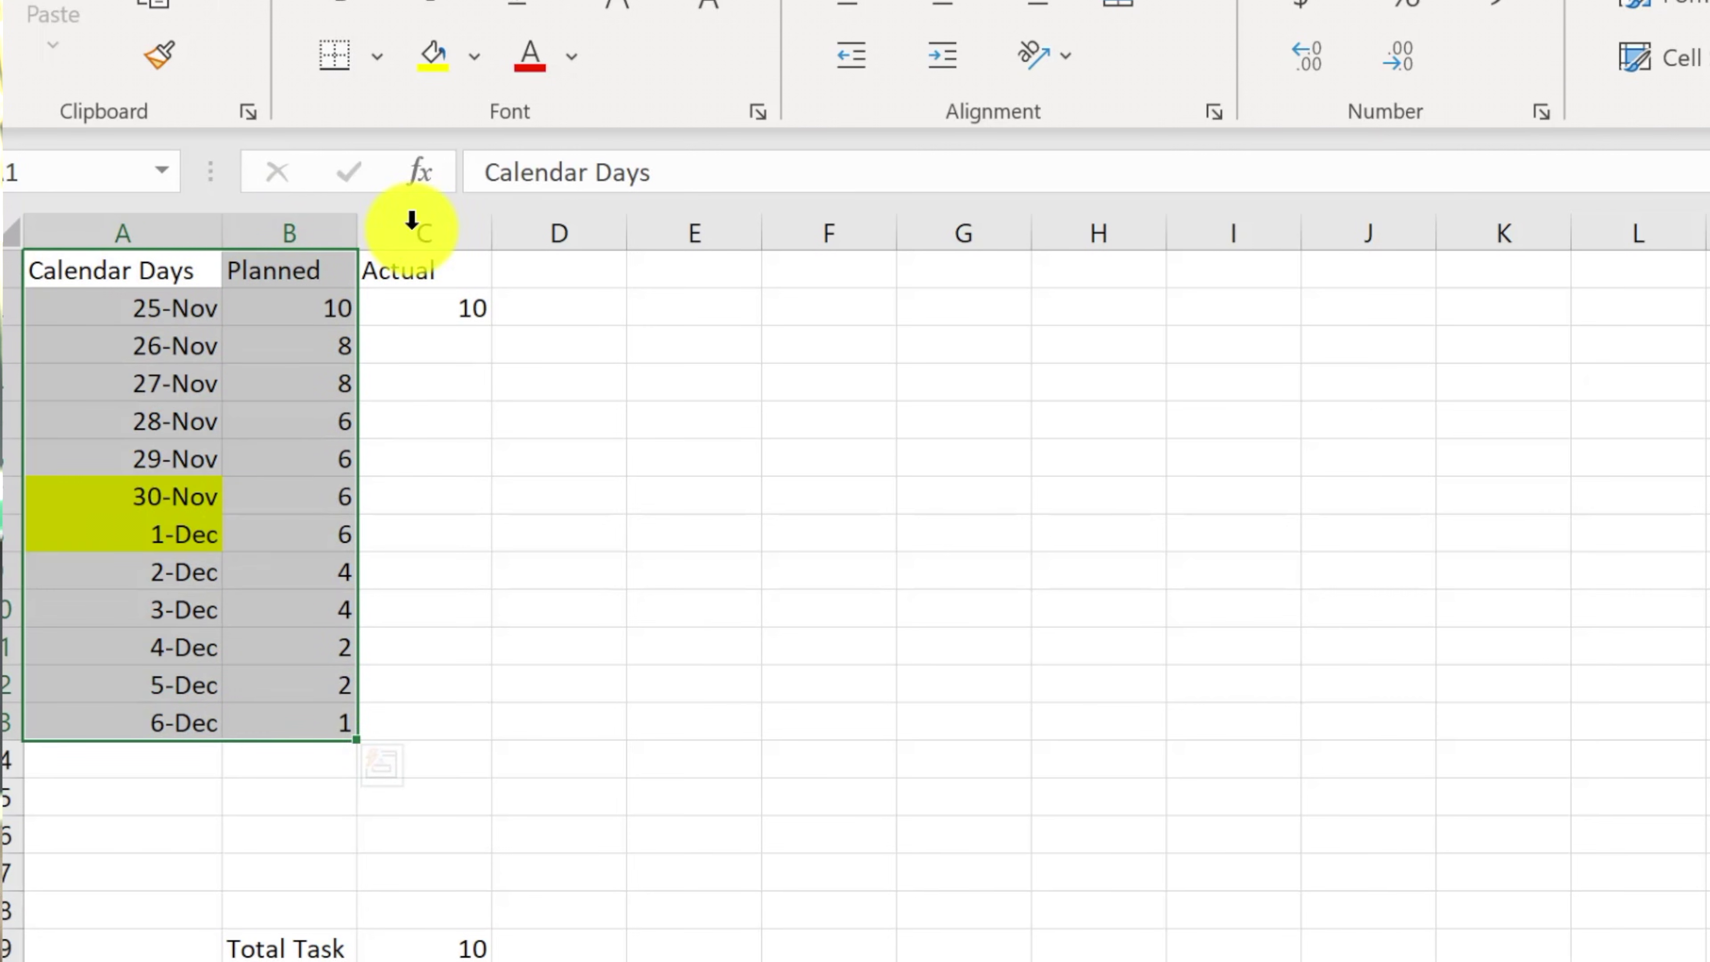
{"action": "left_click", "coordinate": [451, 314]}
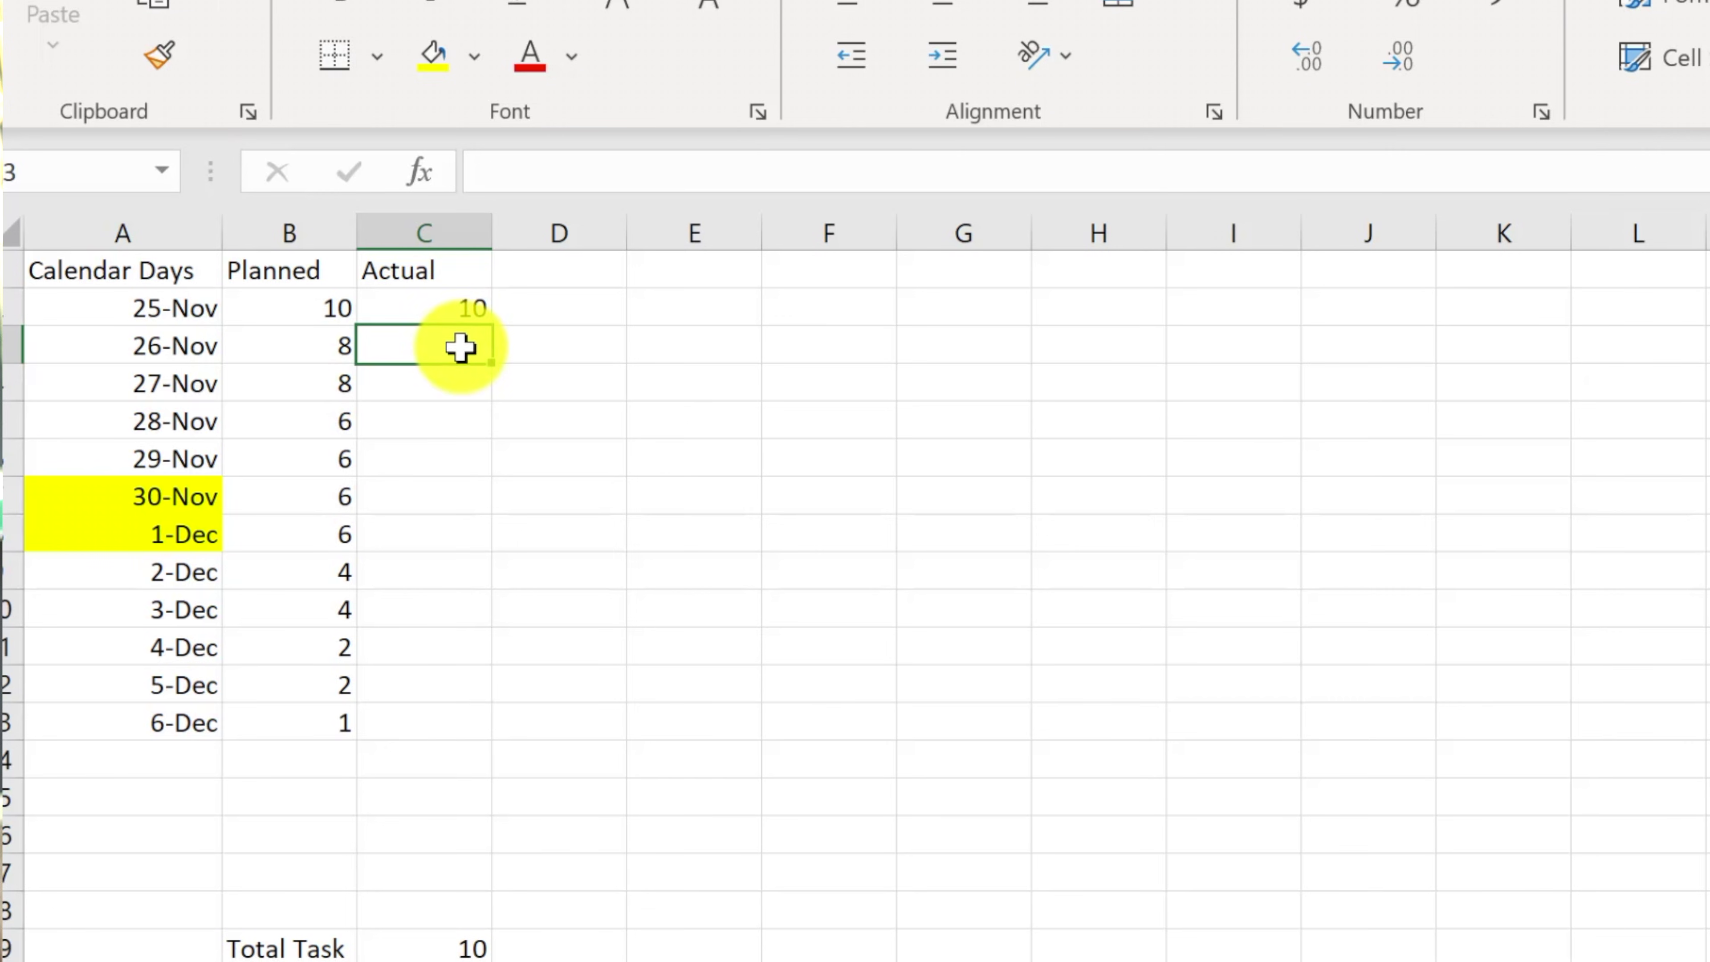
{"action": "key", "text": "Down"}
{"action": "left_click", "coordinate": [451, 325]}
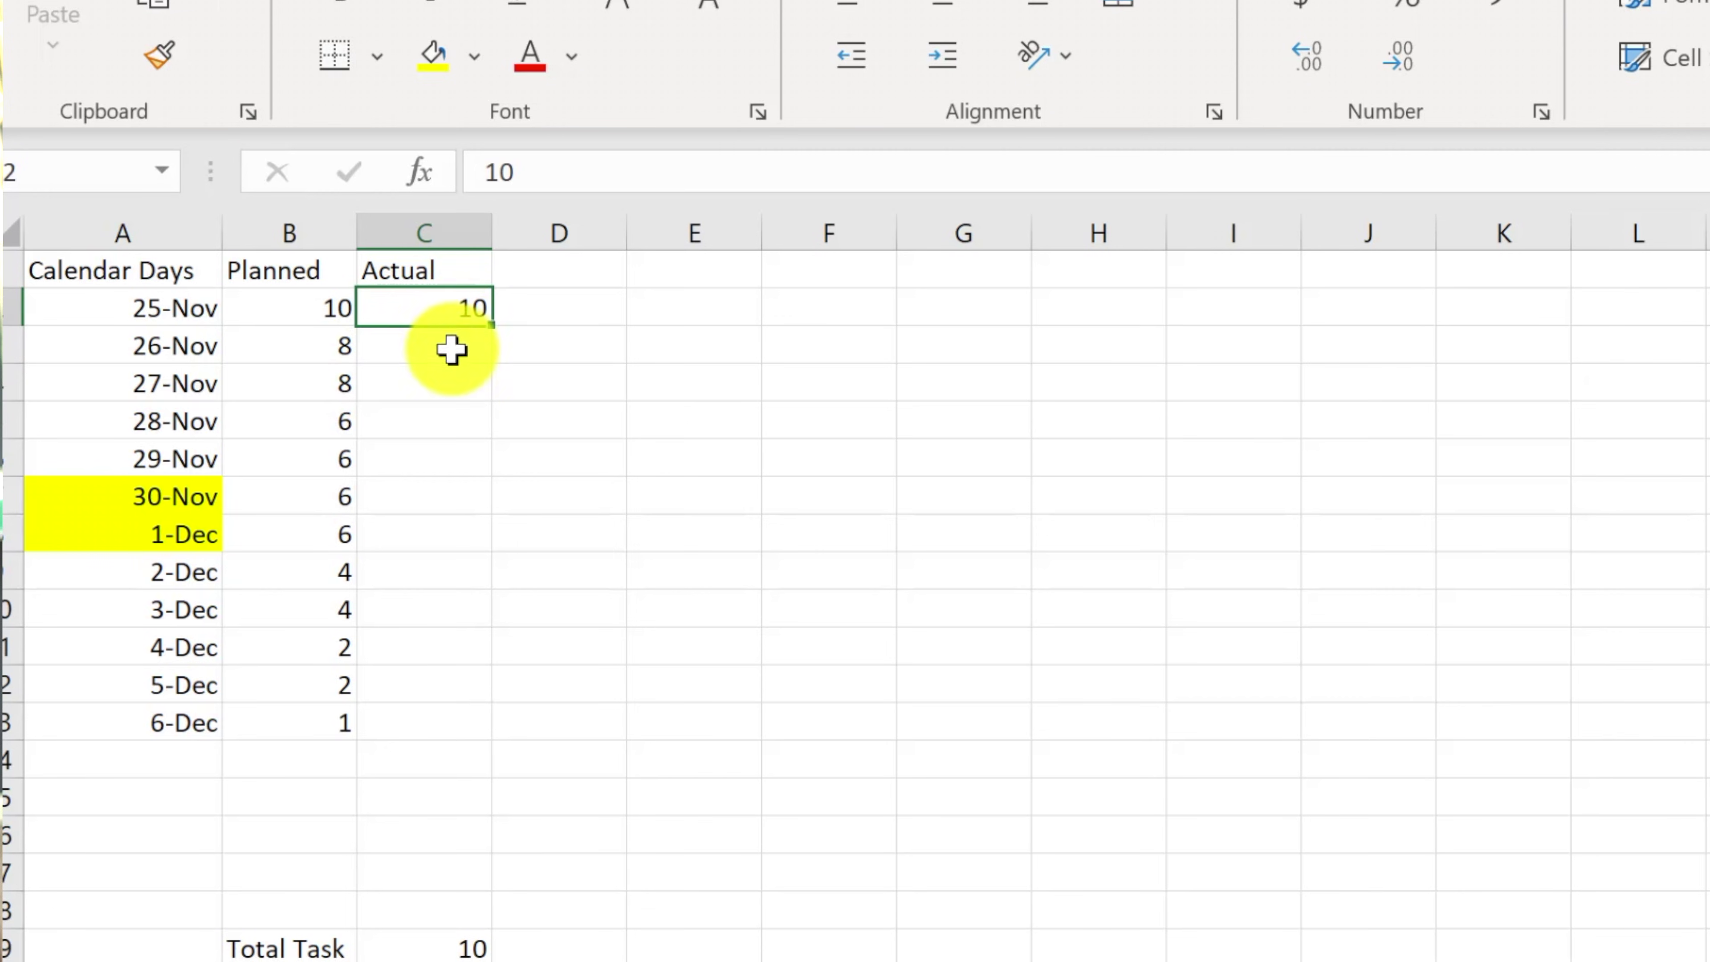
{"action": "left_click", "coordinate": [451, 365]}
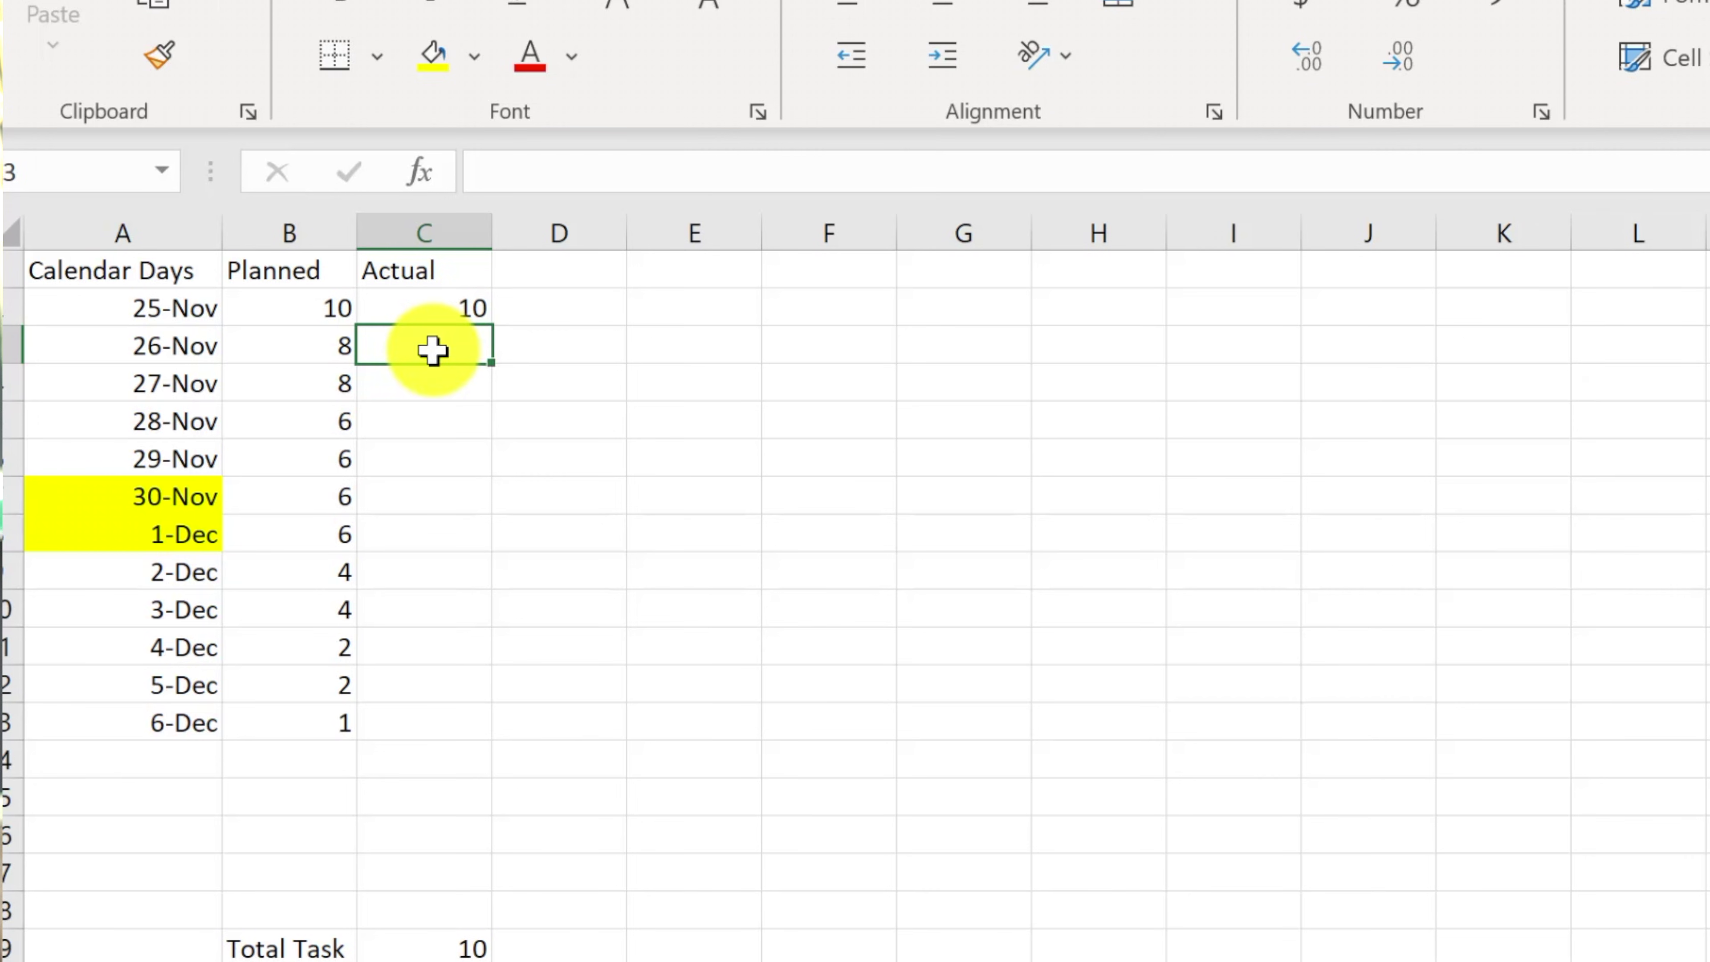
{"action": "type", "text": "8"}
{"action": "key", "text": "Return"}
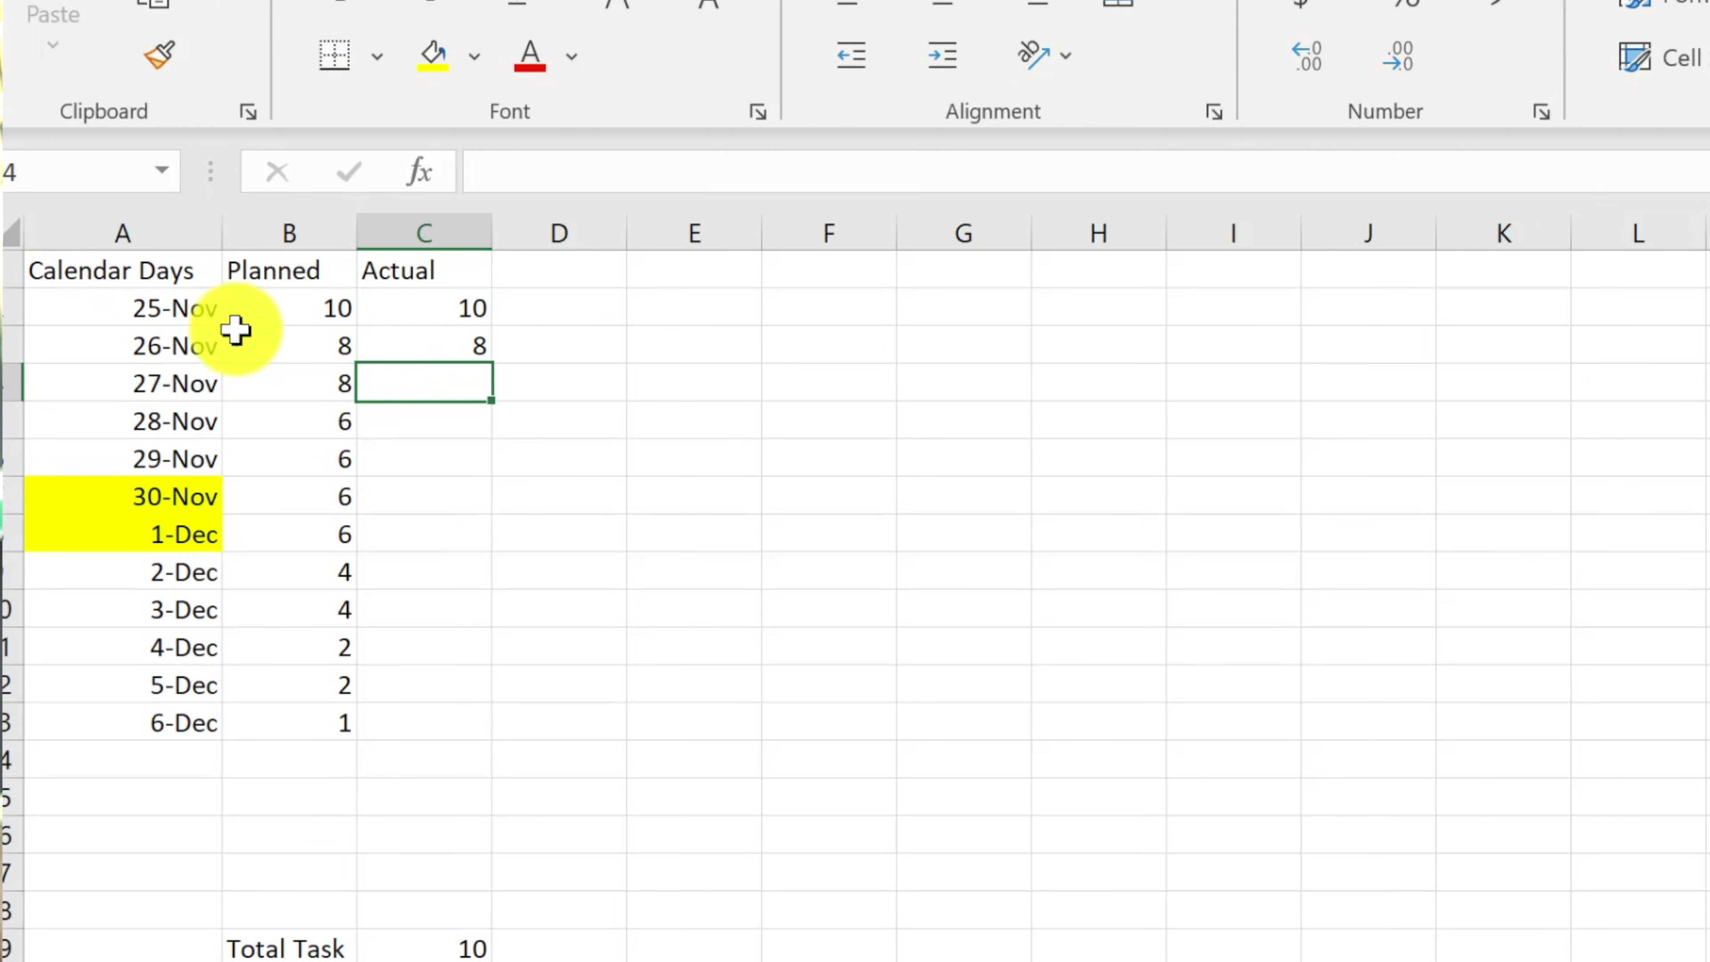
Insert a Line with Markers chart from A1:C14 and move it beside the table.
{"action": "left_click_drag", "start_coordinate": [134, 273], "coordinate": [460, 707]}
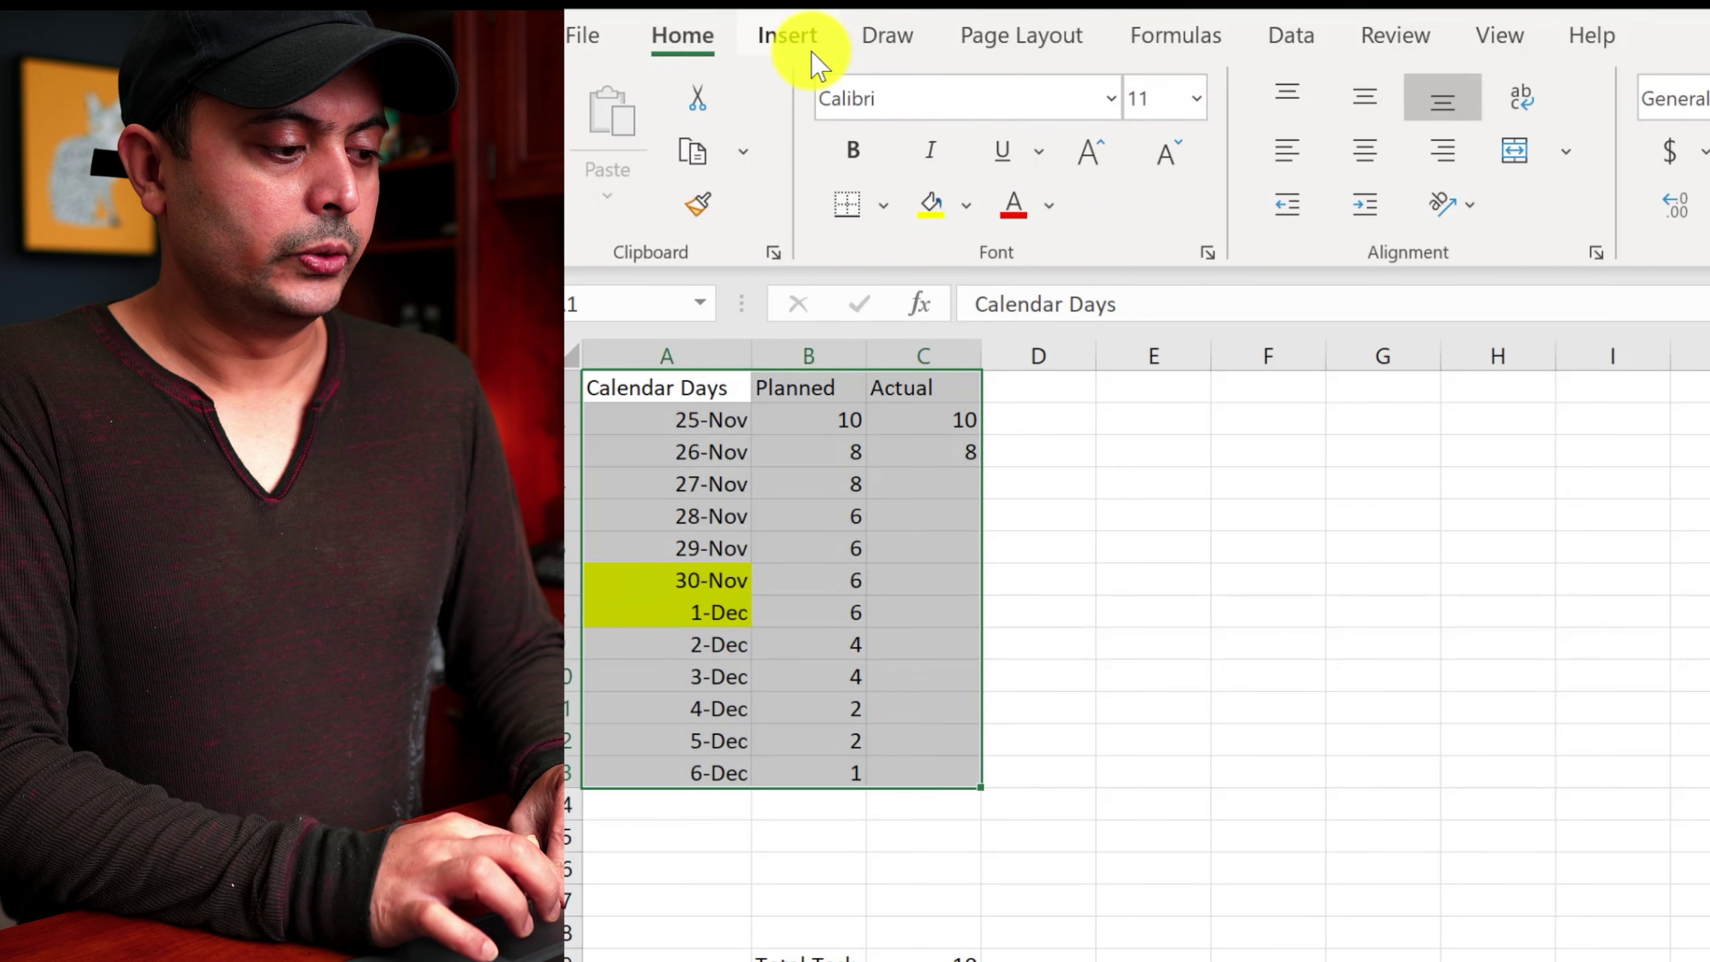
{"action": "left_click", "coordinate": [825, 46]}
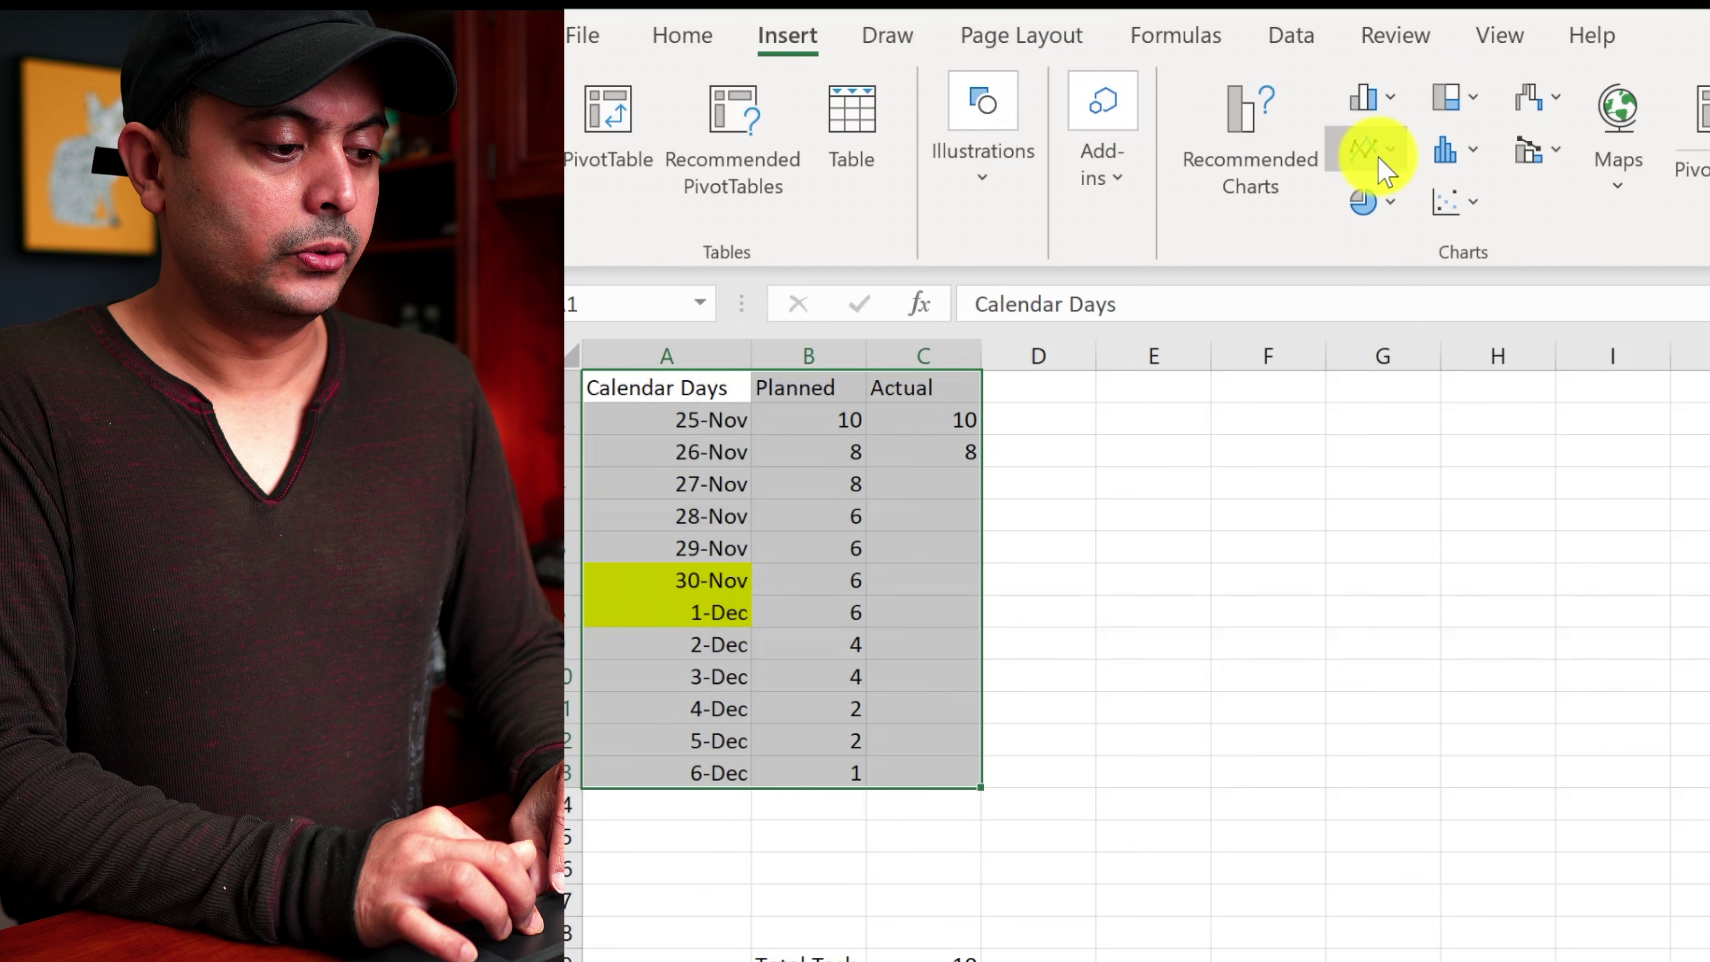
{"action": "left_click", "coordinate": [1390, 150]}
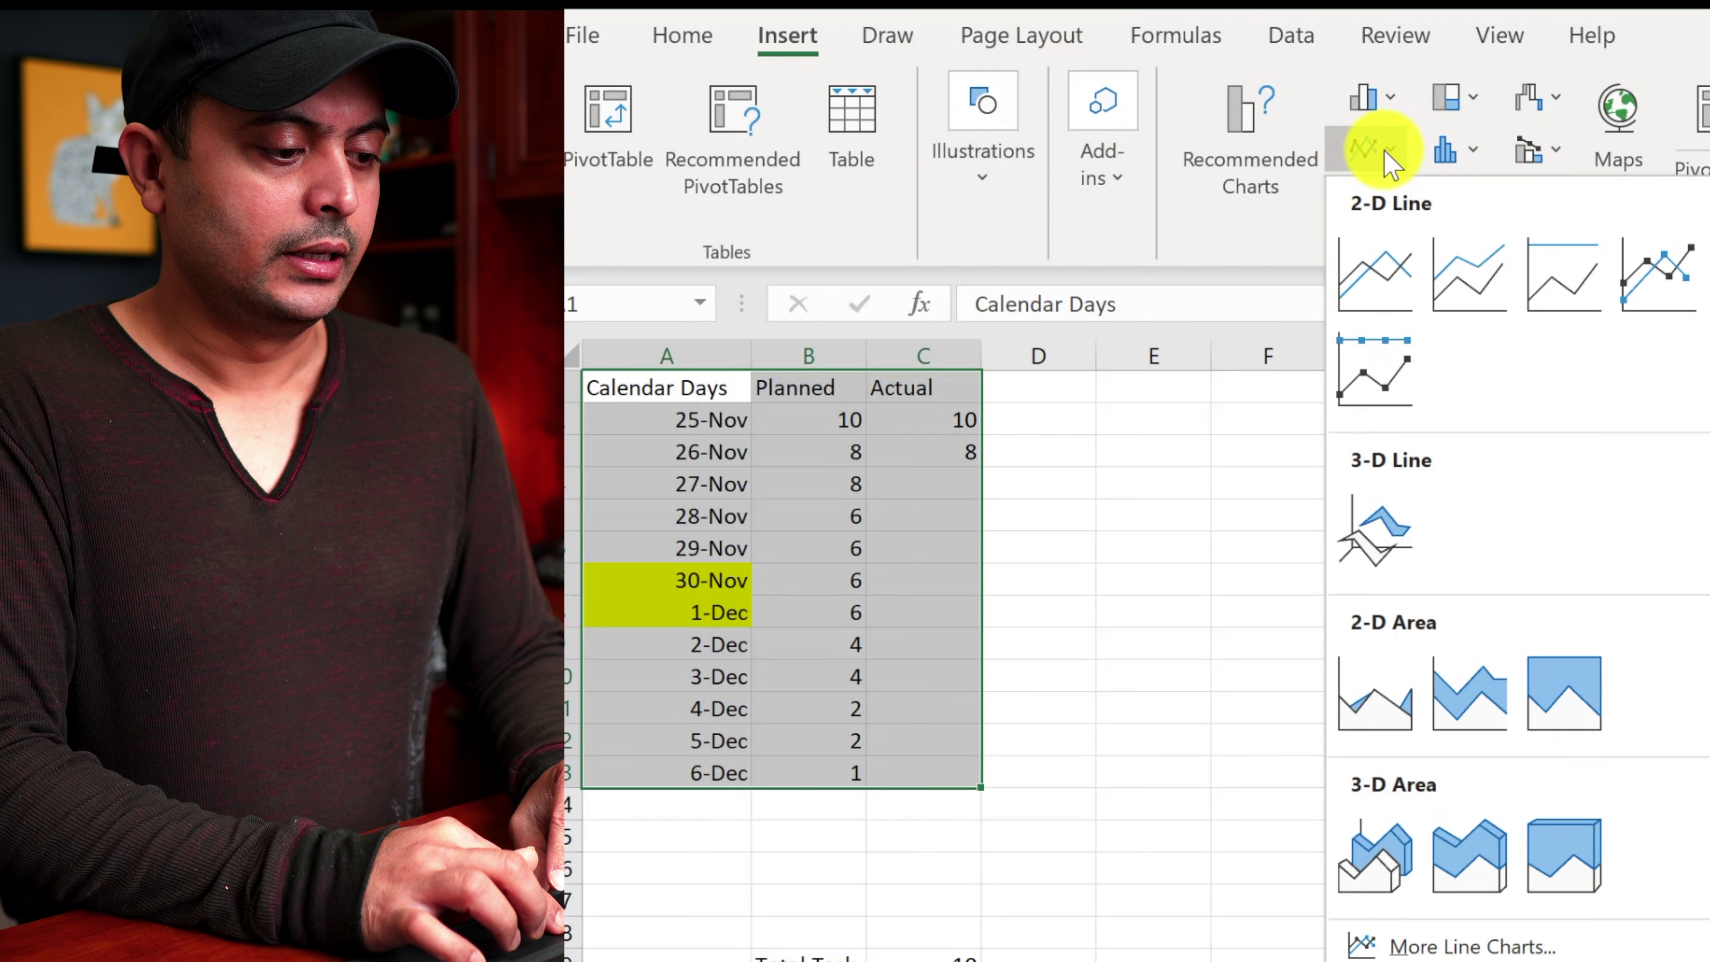
{"action": "left_click", "coordinate": [1395, 152]}
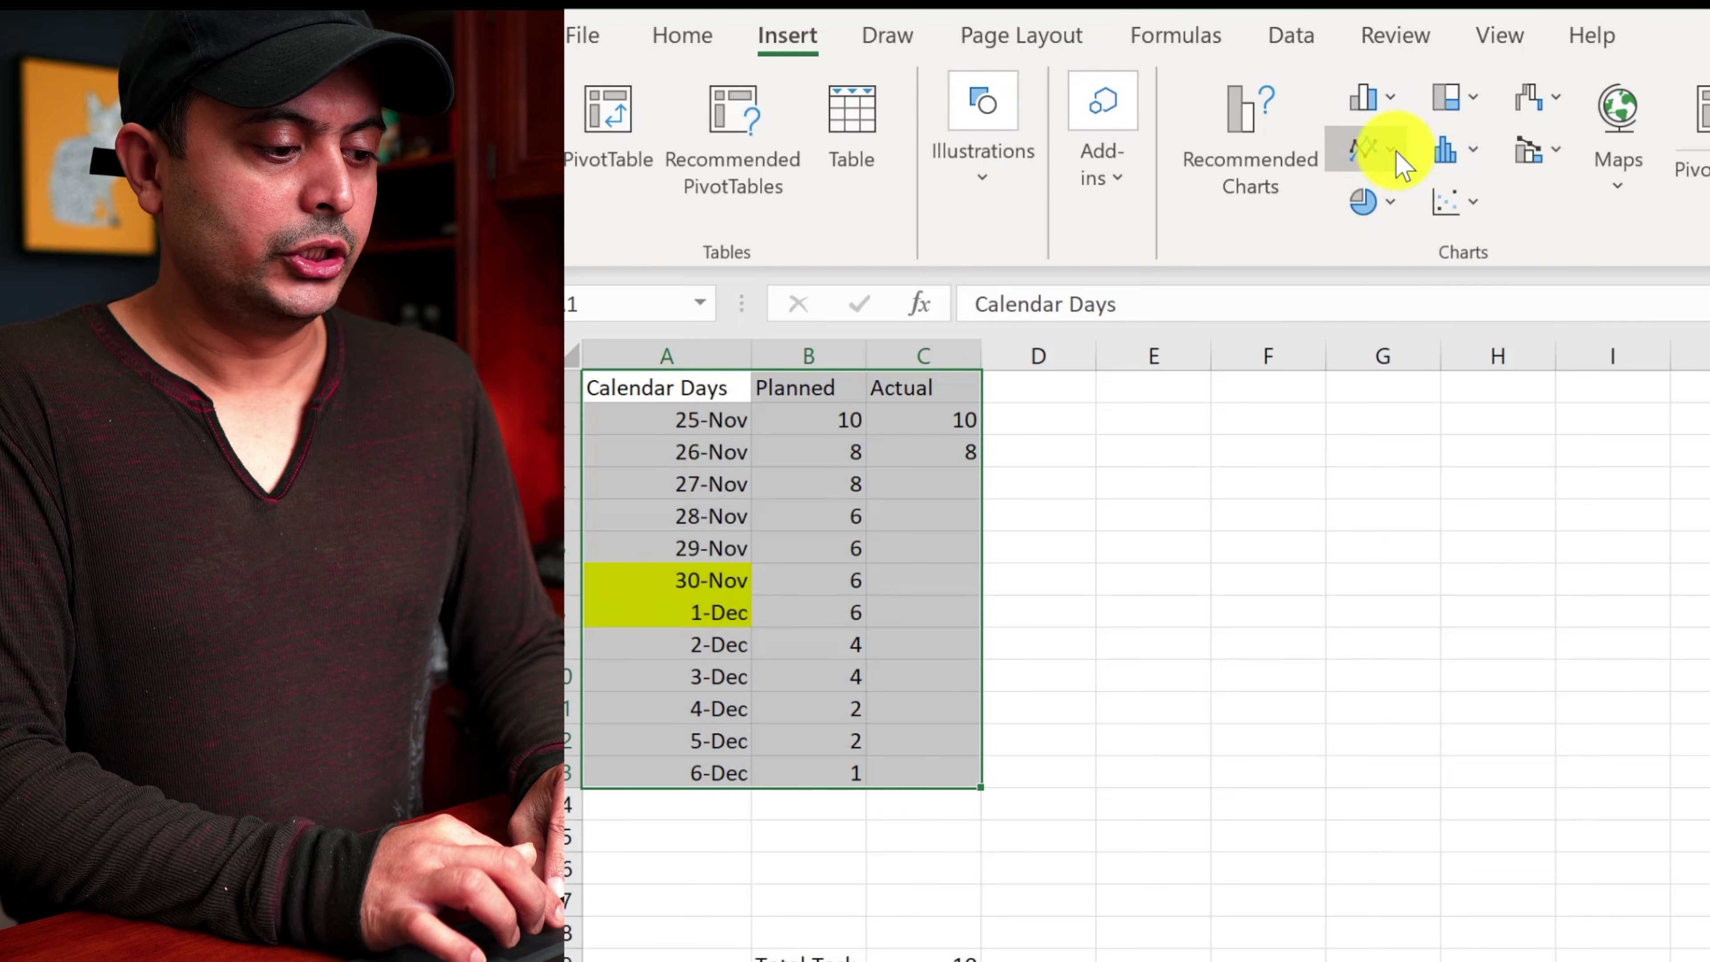
{"action": "left_click", "coordinate": [1396, 152]}
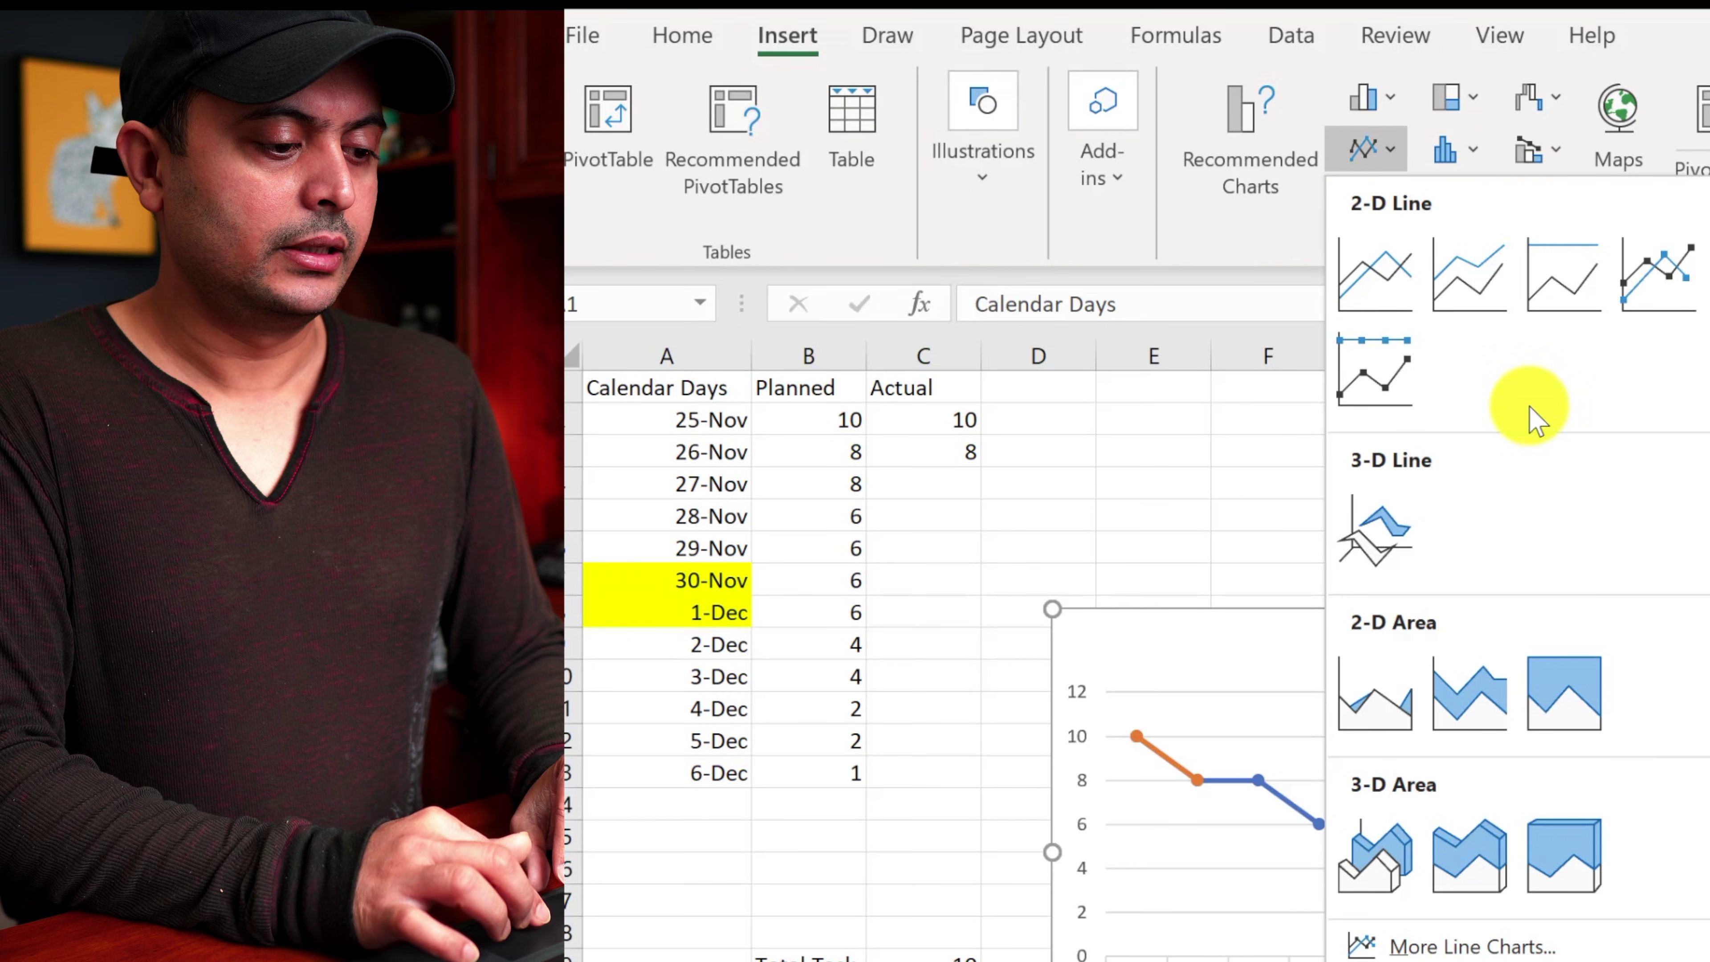
{"action": "left_click", "coordinate": [1643, 277]}
{"action": "left_click_drag", "start_coordinate": [1587, 591], "coordinate": [1686, 421]}
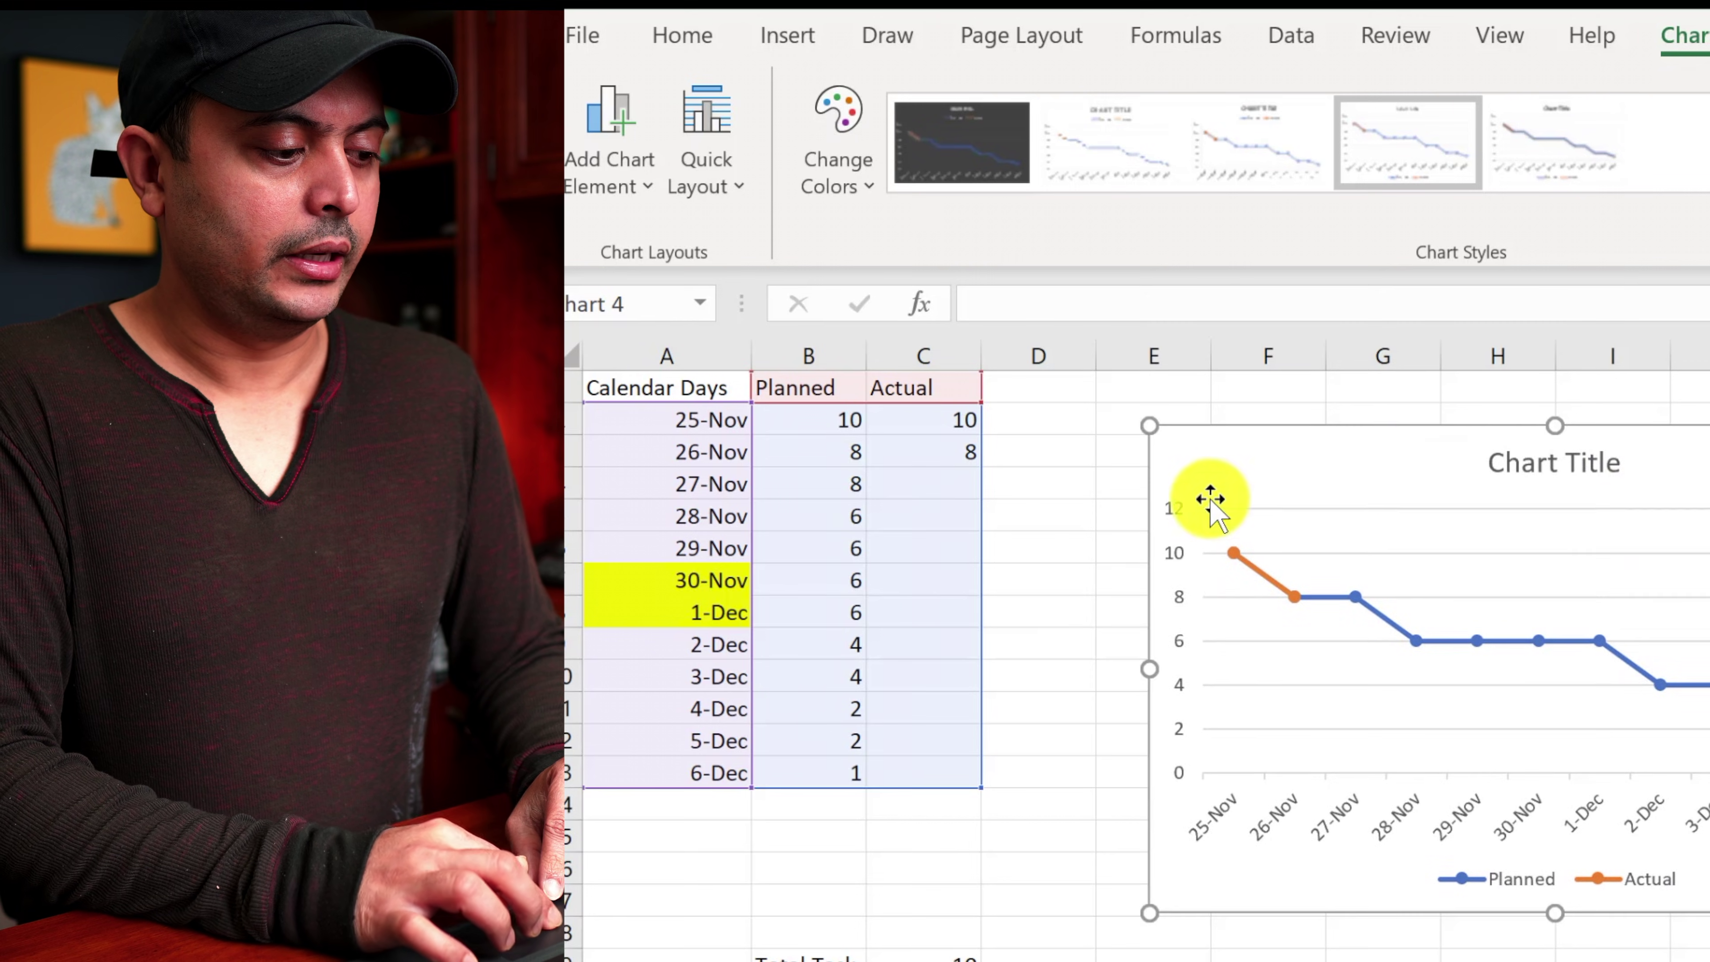
Enter Actuals of 10, 10 and 9 for 26-Nov, 27-Nov and 28-Nov.
{"action": "left_click", "coordinate": [947, 452]}
{"action": "type", "text": "10"}
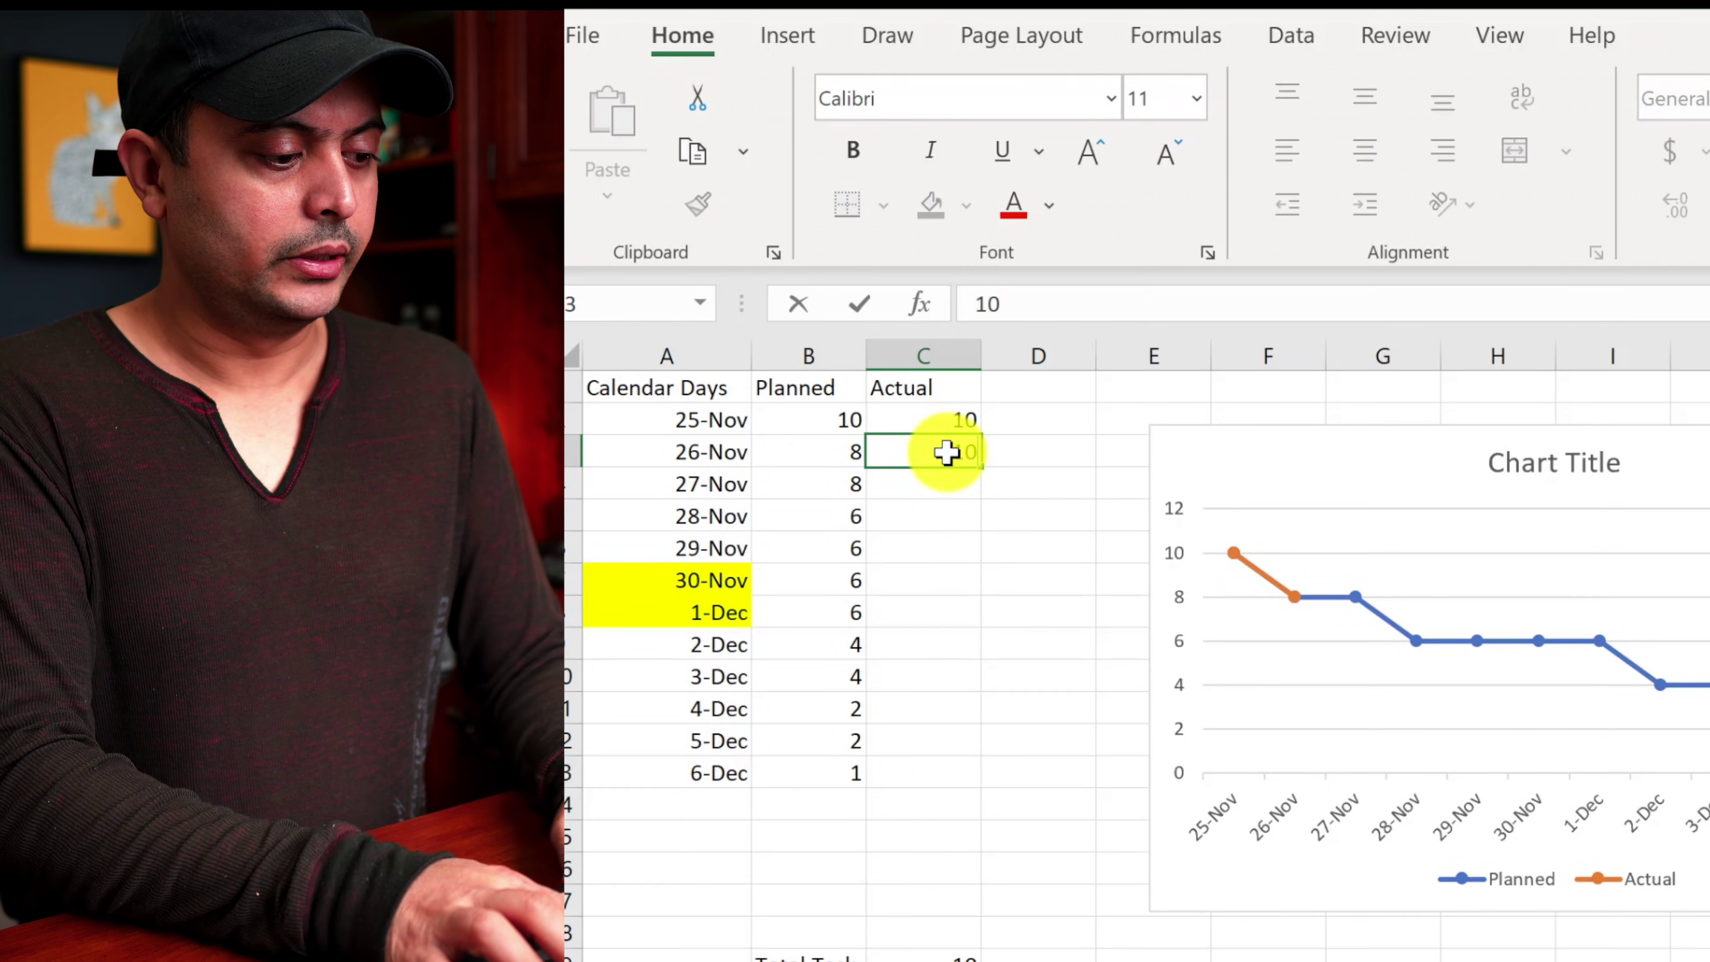
{"action": "key", "text": "Return"}
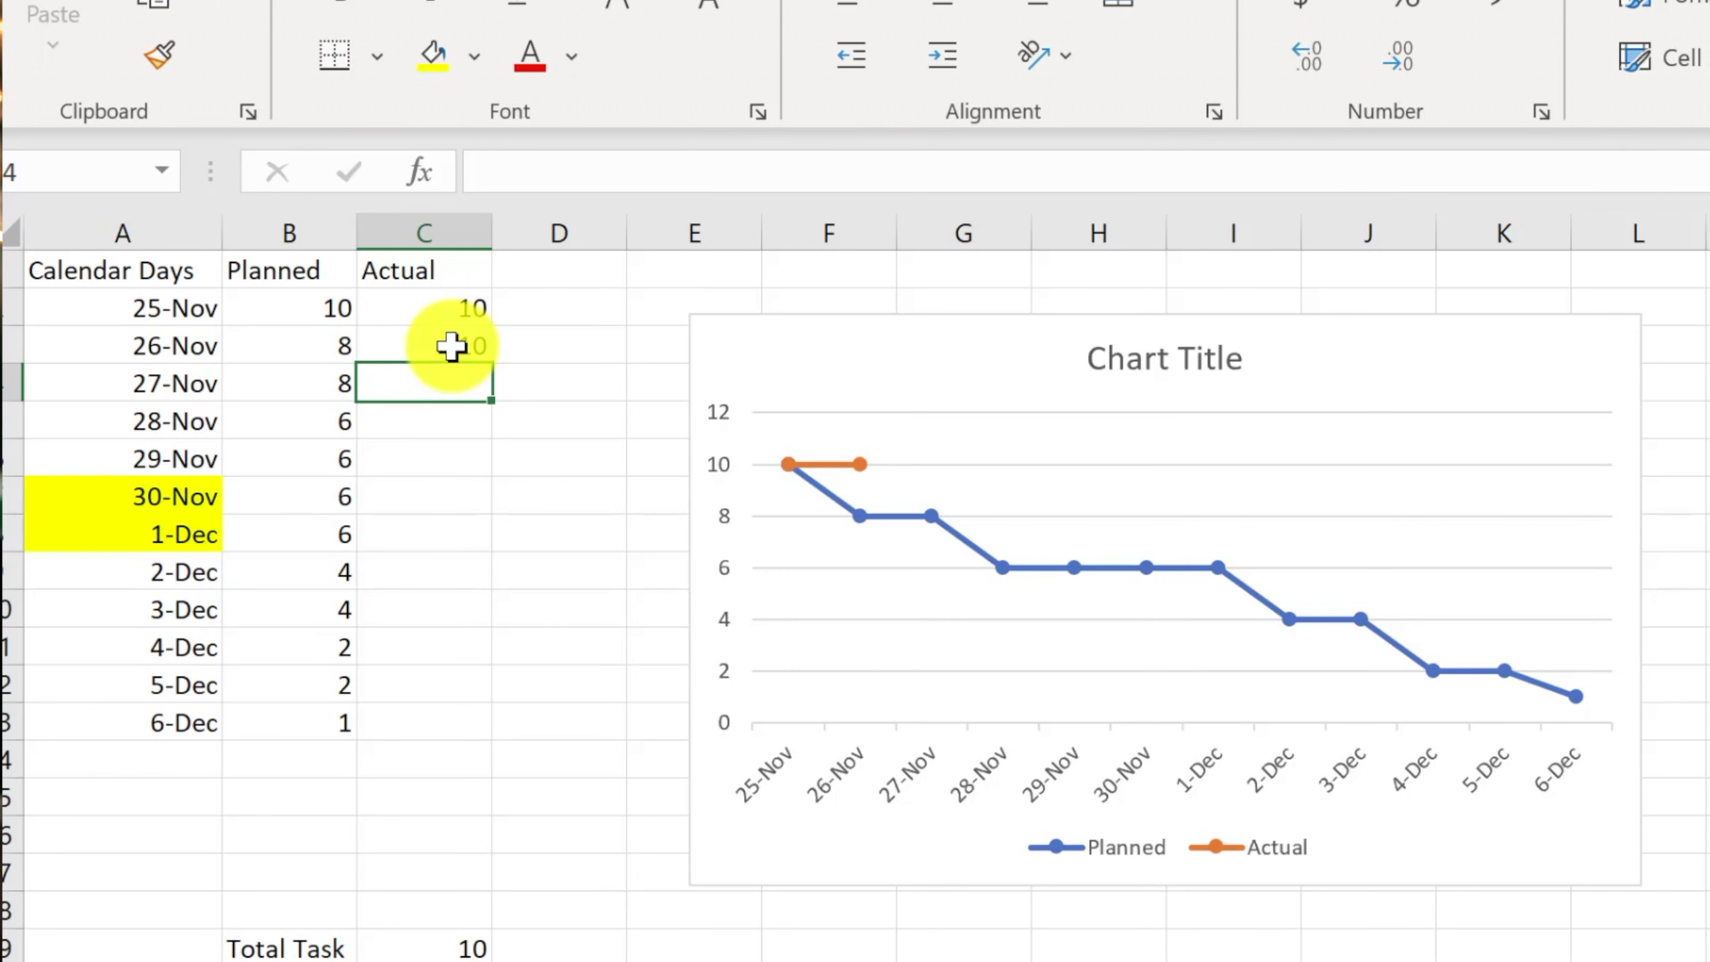
{"action": "type", "text": "10"}
{"action": "key", "text": "Return"}
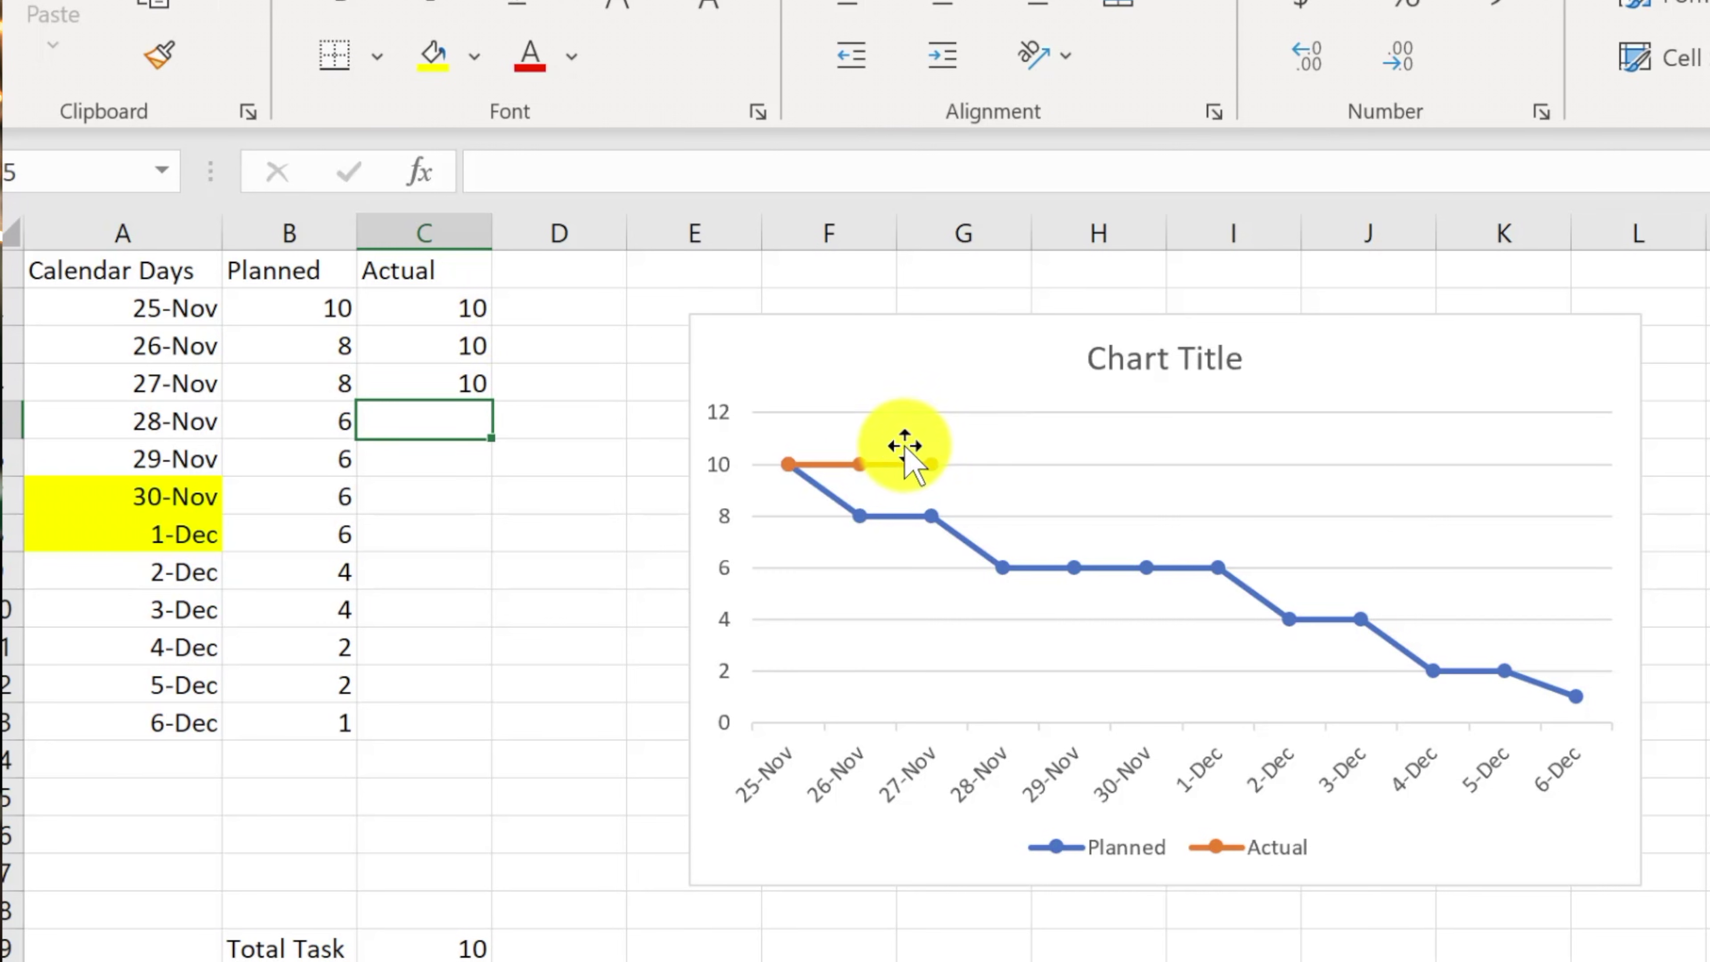
{"action": "type", "text": "9"}
{"action": "key", "text": "Return"}
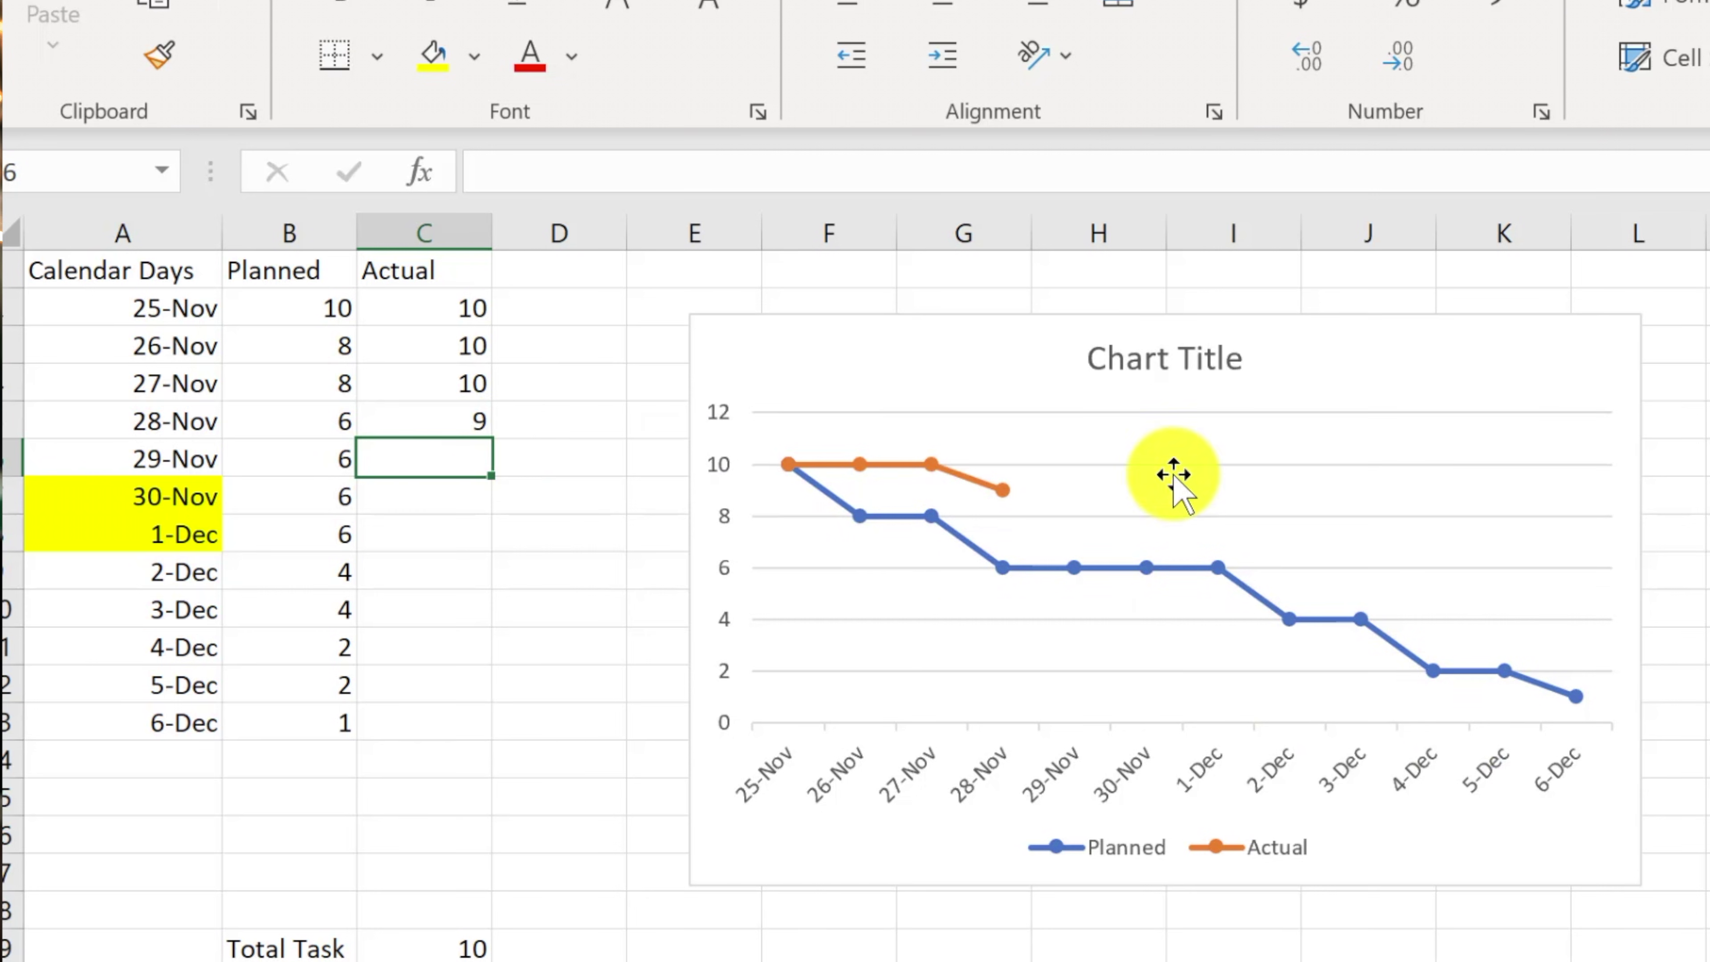
{"action": "left_click", "coordinate": [1172, 359]}
{"action": "left_click", "coordinate": [1172, 359]}
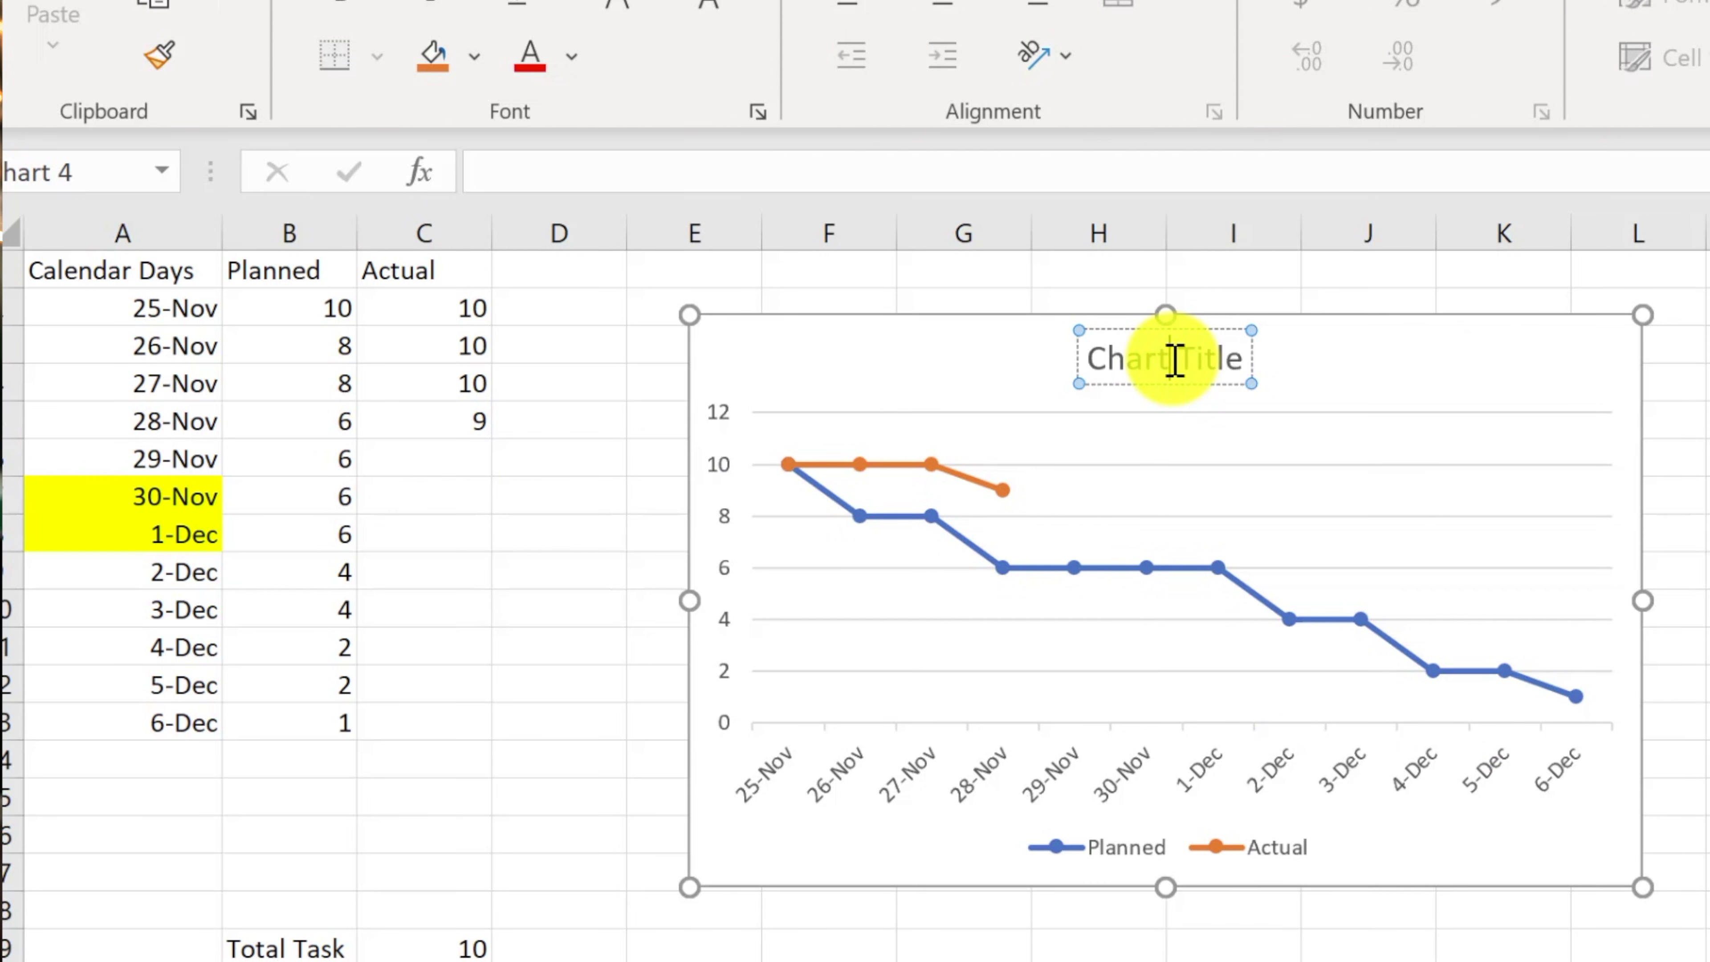